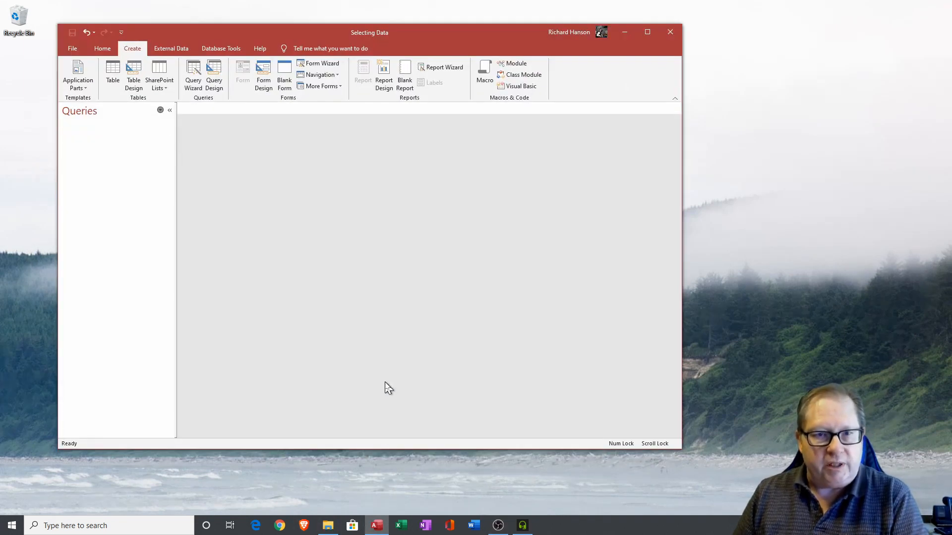
- Open the database's Relationships diagram to examine how the customer, sales, line item, product and category tables are linked
left_click(376, 525)
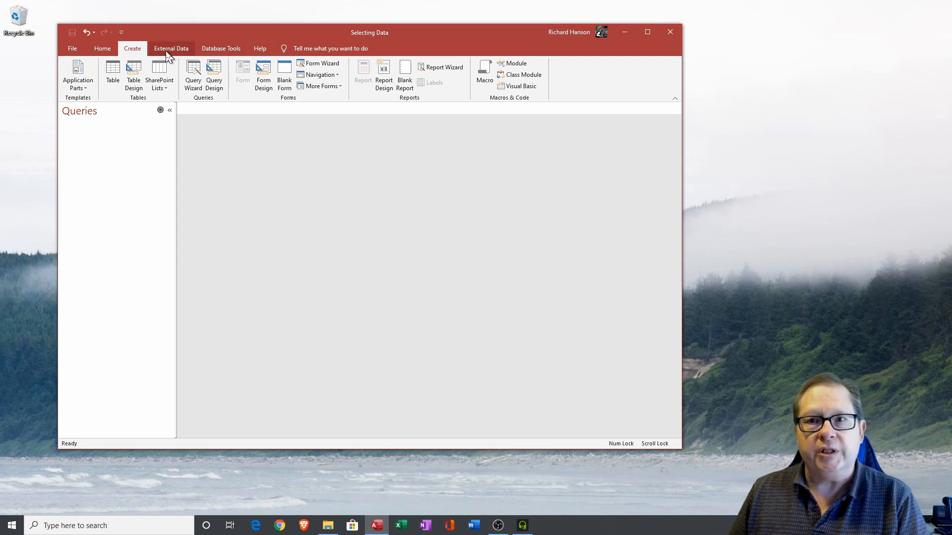
left_click(225, 49)
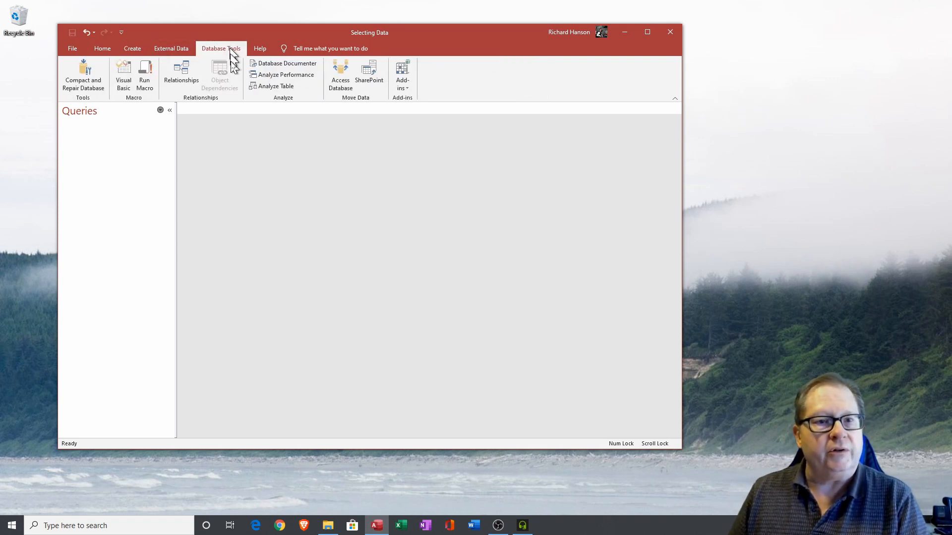
left_click(181, 73)
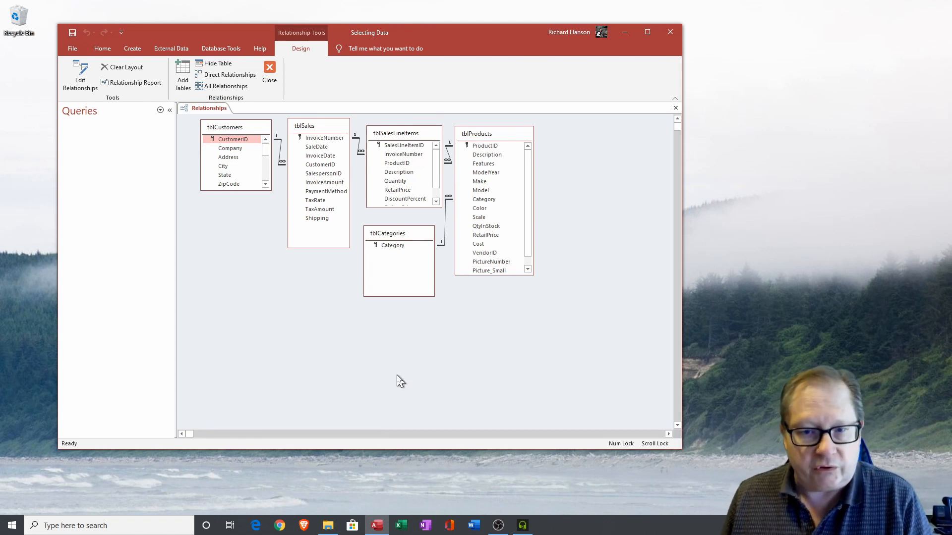
left_click(132, 48)
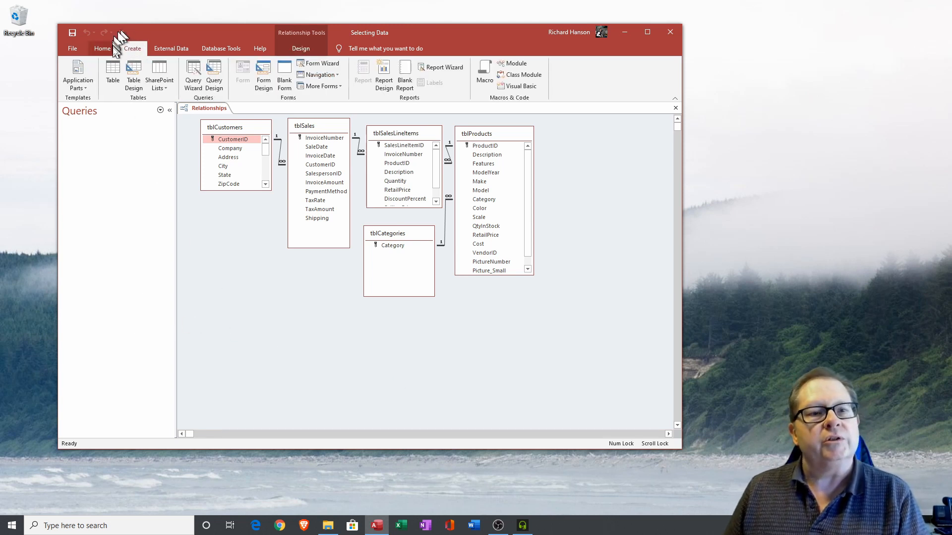
left_click(194, 82)
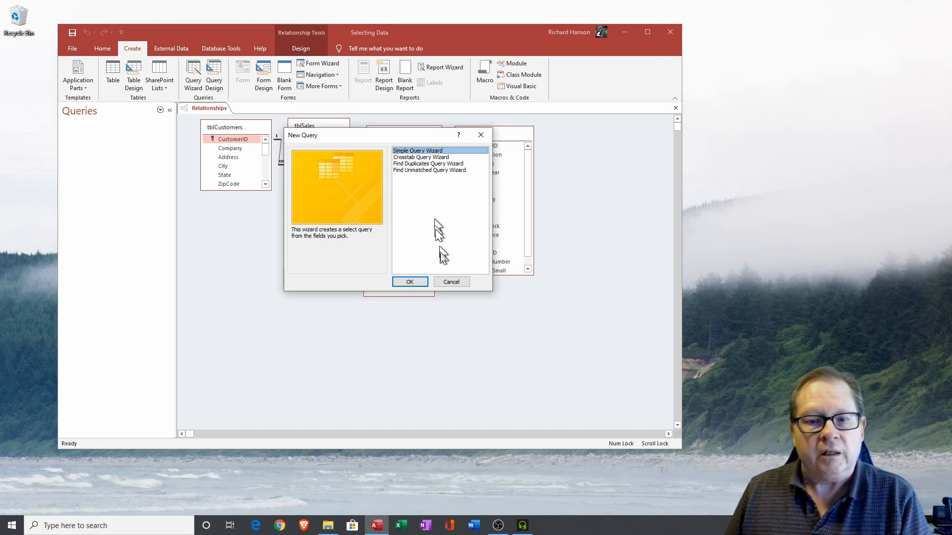
left_click(450, 282)
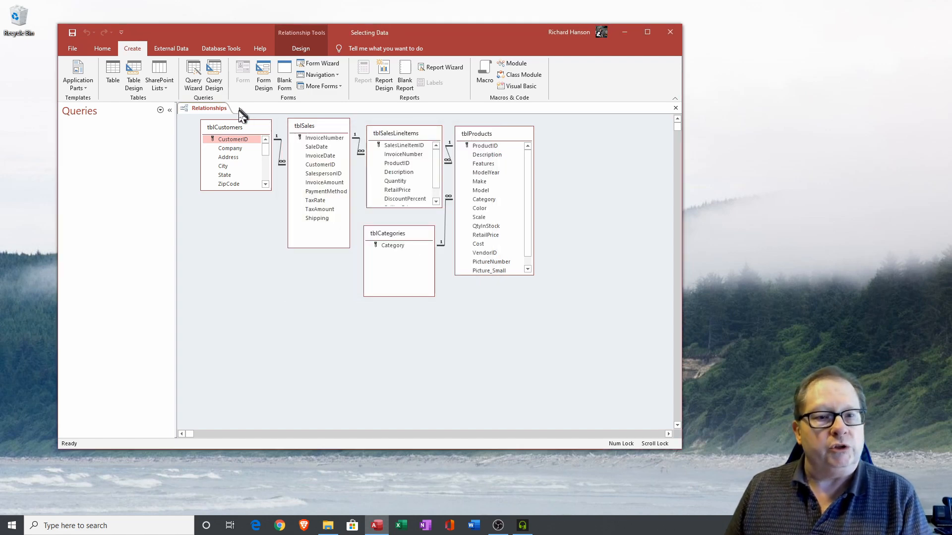
- Close the Relationships diagram and create a new query in Design View based on the Employees table
left_click(675, 108)
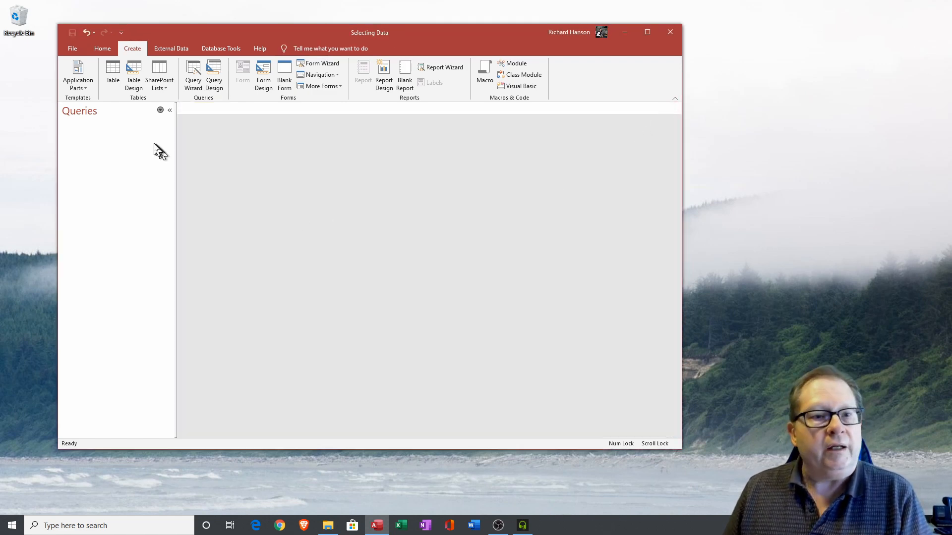
left_click(214, 76)
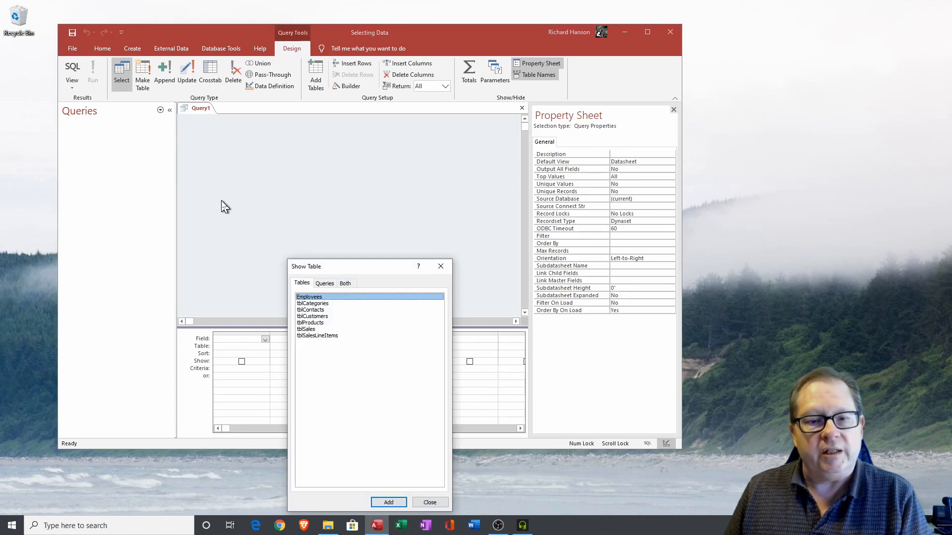
left_click_drag(357, 270, 555, 102)
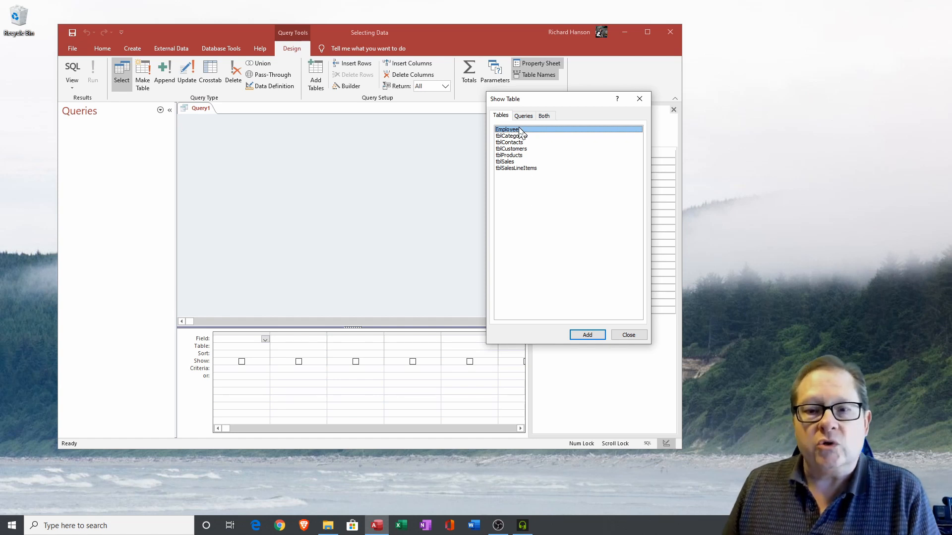
left_click(587, 336)
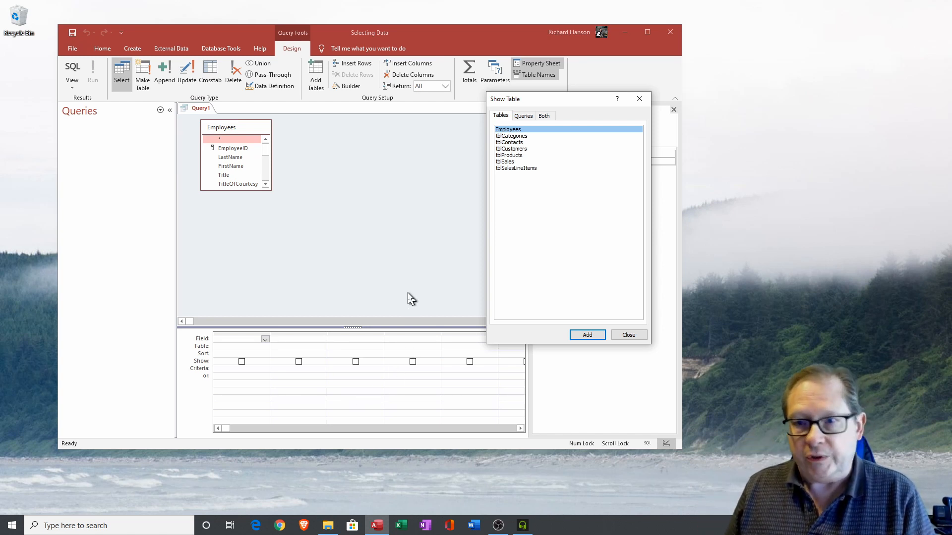
left_click(628, 335)
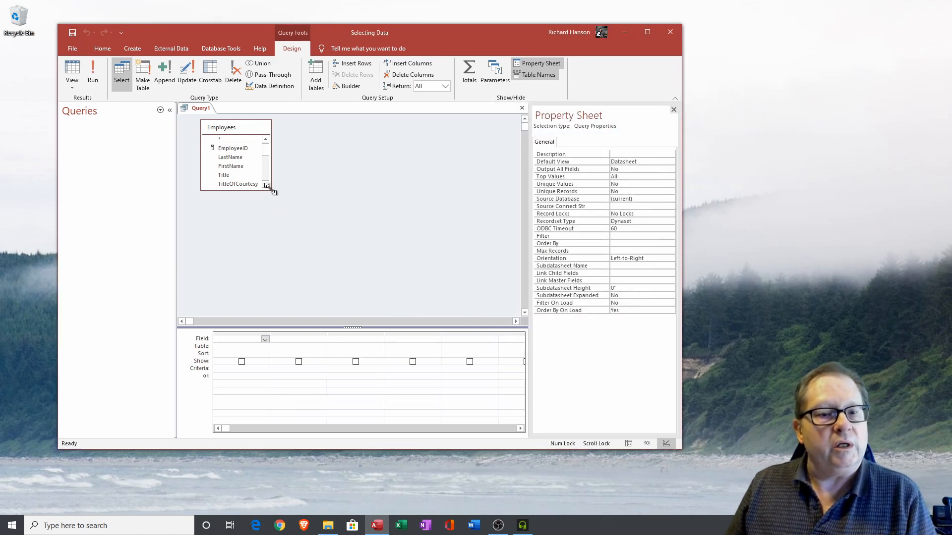
- Enlarge the Employees field list and add the FirstName, LastName and Title fields to the query grid
left_click_drag(271, 189, 318, 297)
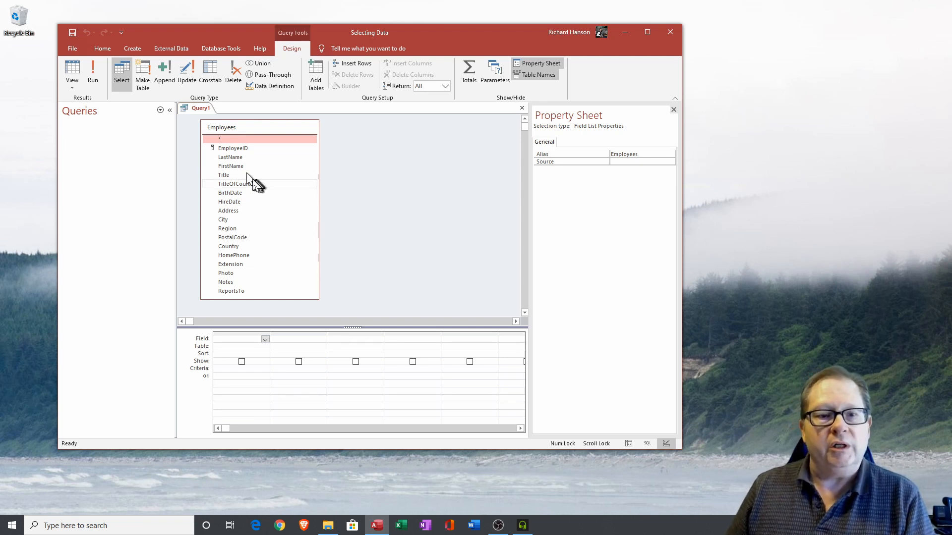
double_click(233, 167)
double_click(233, 159)
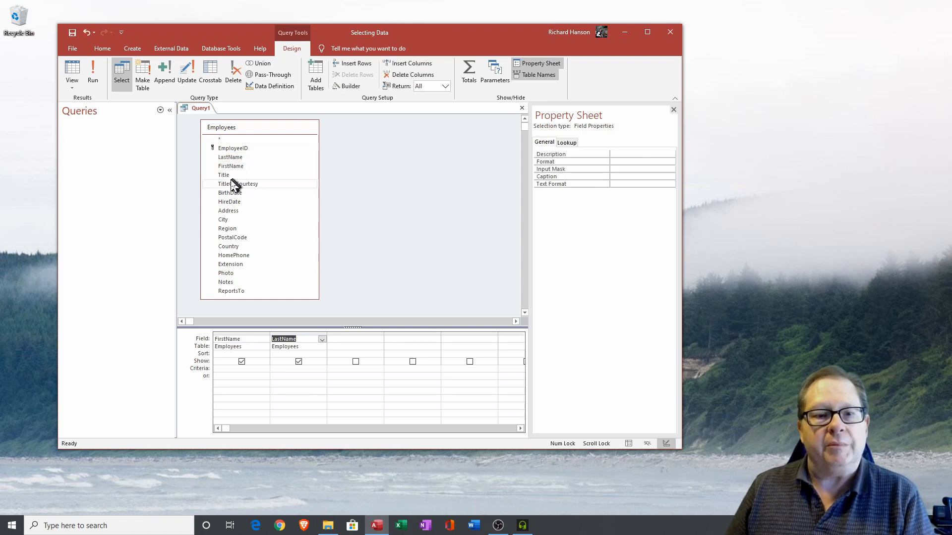
left_click(229, 175)
double_click(229, 176)
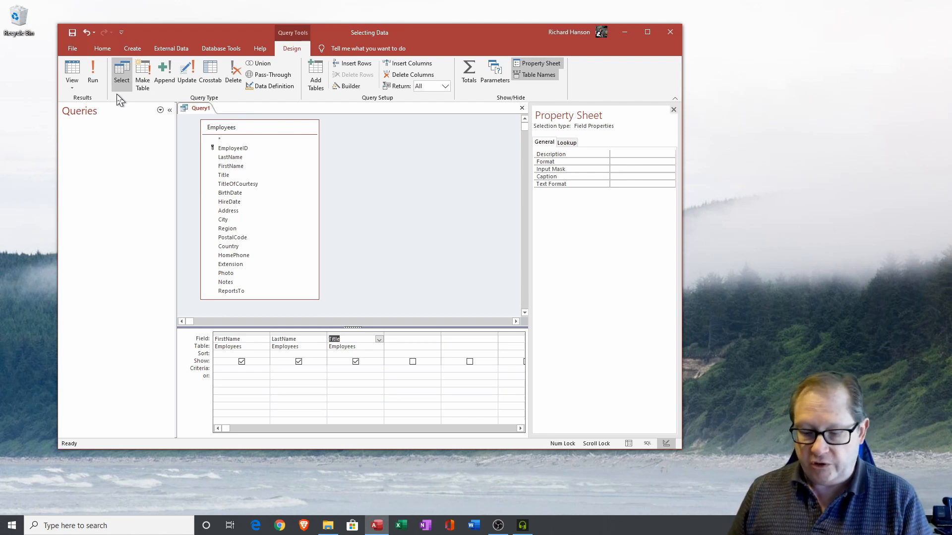
- Run the query to view its records and return to Design View, keeping the query open
left_click(94, 72)
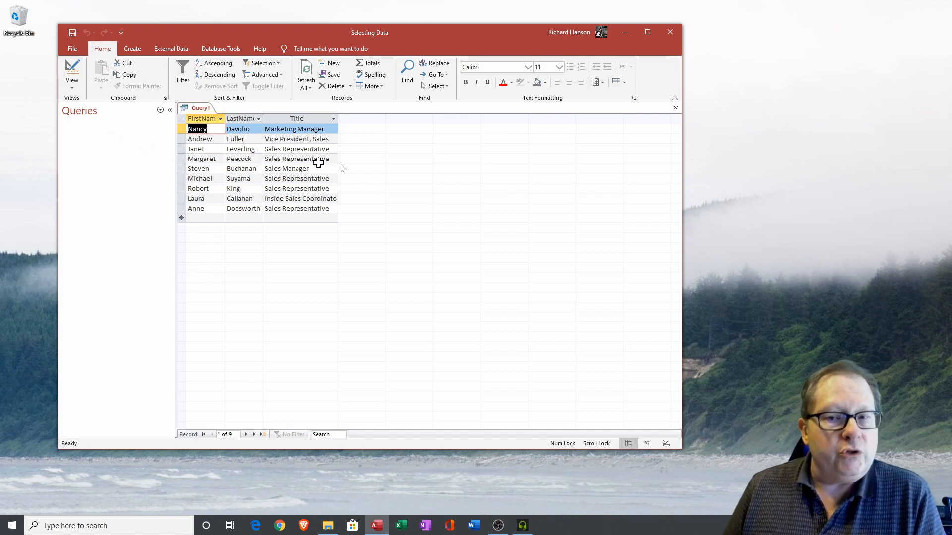
left_click(675, 109)
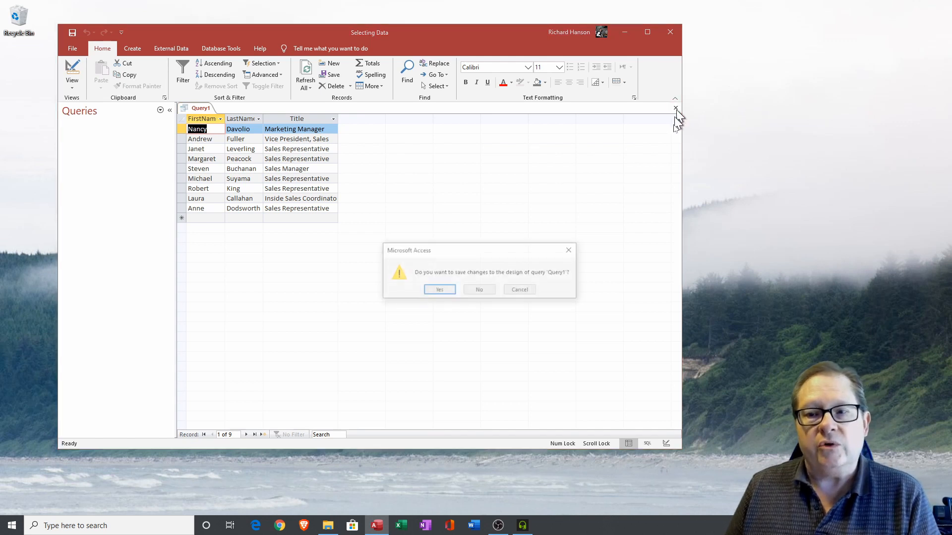
left_click(521, 290)
left_click(73, 70)
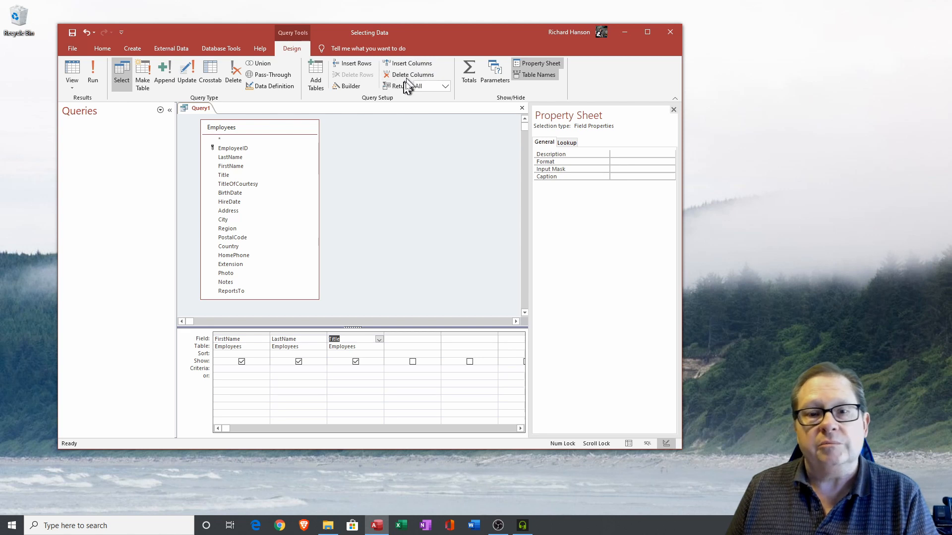
left_click(354, 333)
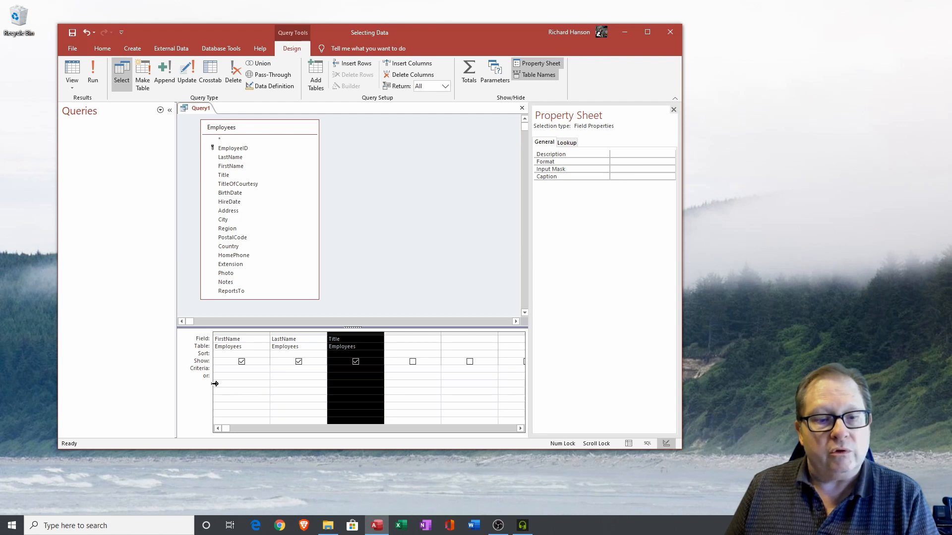
left_click_drag(216, 383, 217, 416)
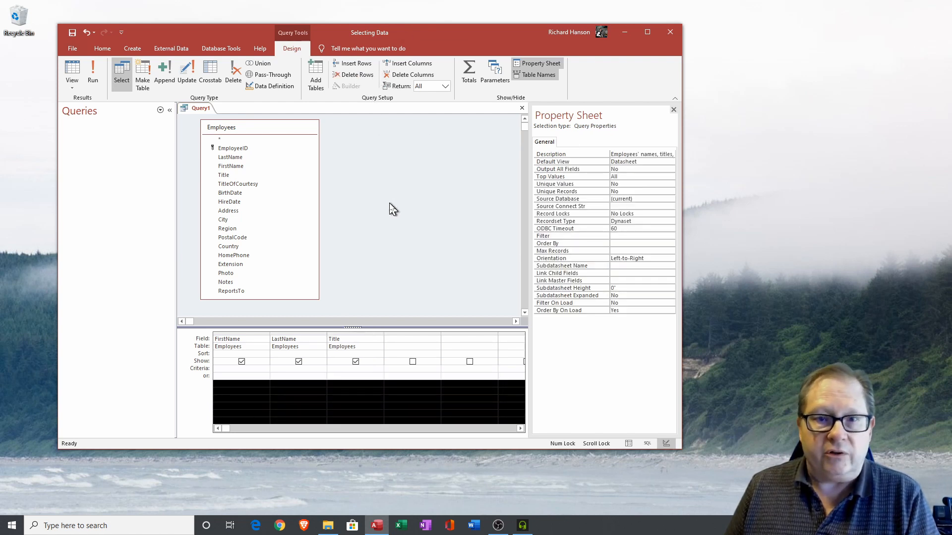
left_click(387, 223)
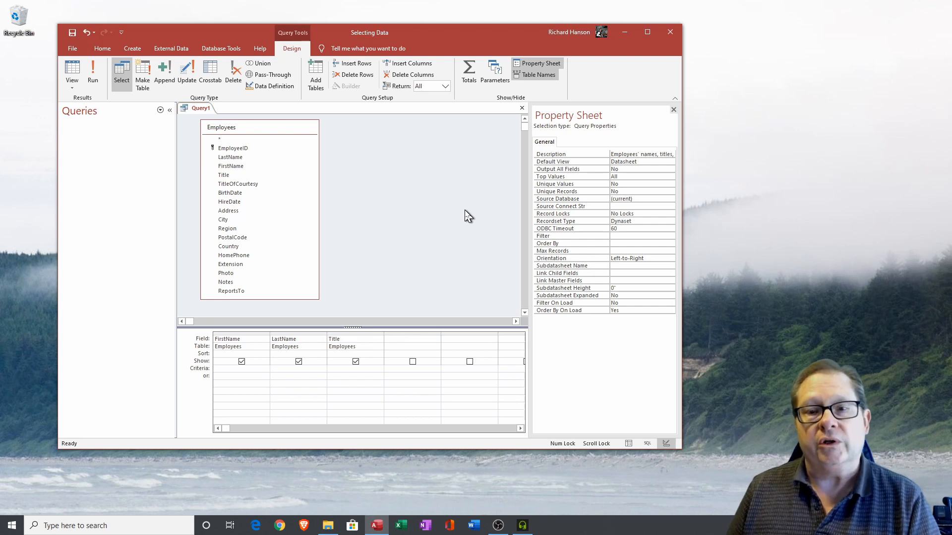
- Add the Totals row to the query grid and examine the SELECT, FROM and GROUP BY clauses in SQL View
left_click(472, 71)
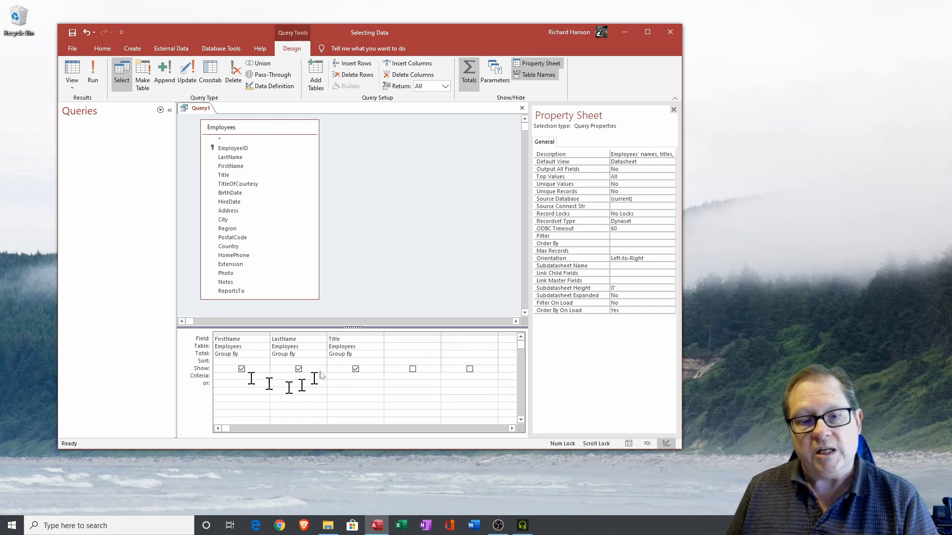
left_click(71, 85)
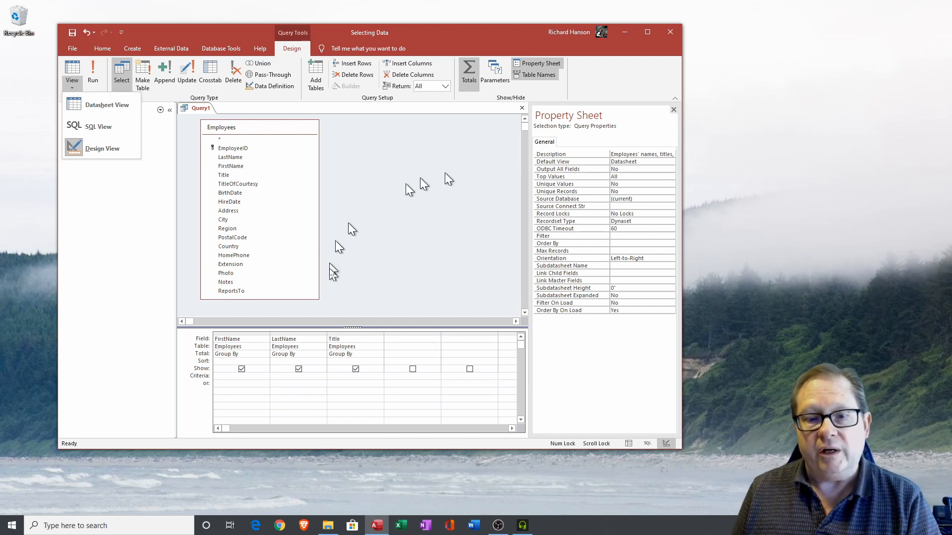
left_click(114, 132)
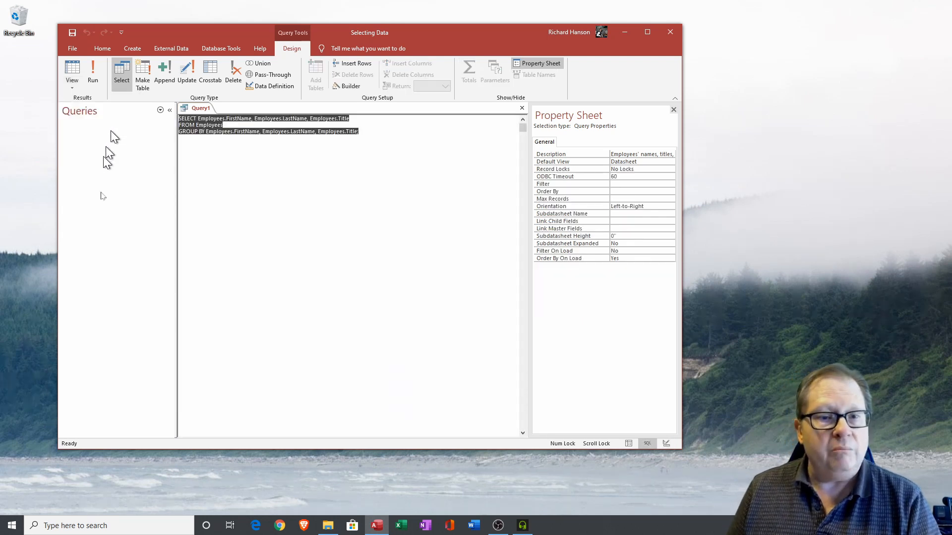
left_click(311, 234)
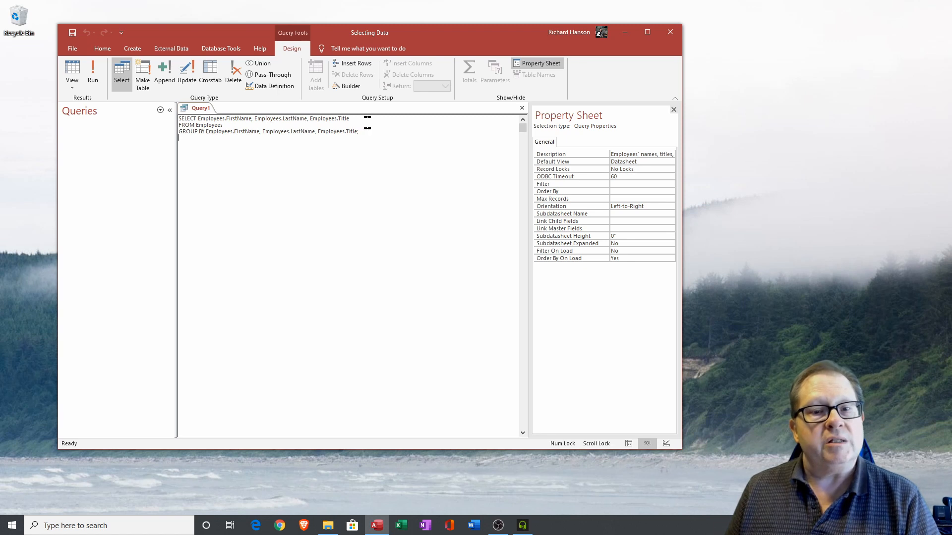
left_click_drag(349, 119, 190, 125)
left_click_drag(377, 131, 207, 132)
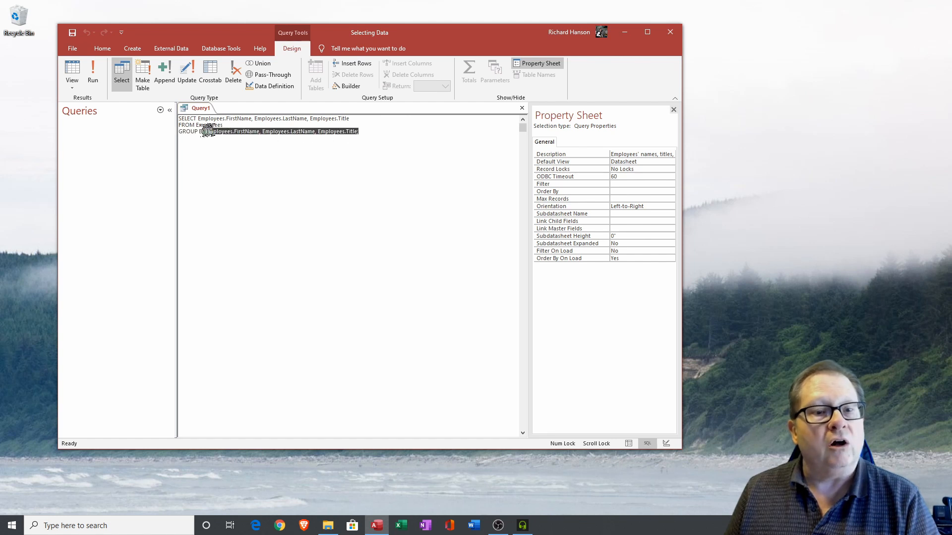
left_click(346, 216)
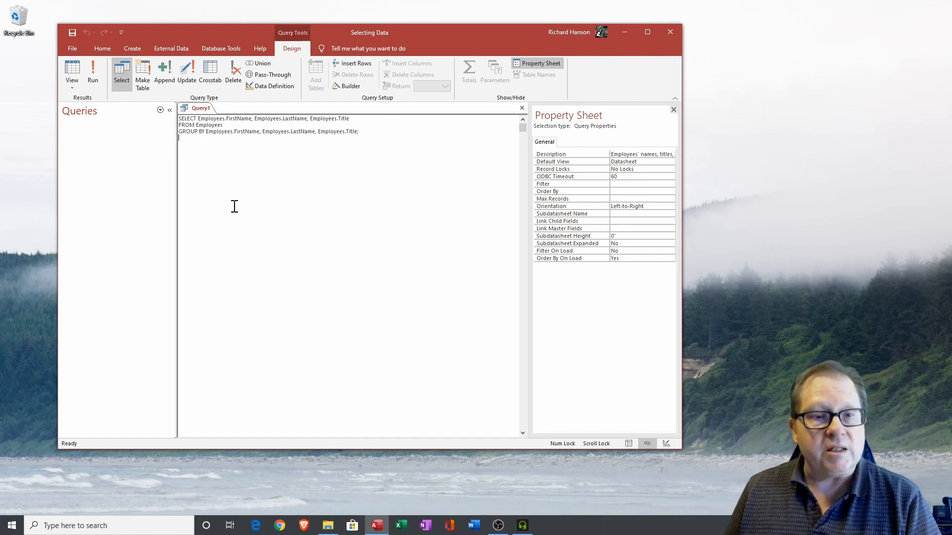
left_click_drag(364, 132, 206, 132)
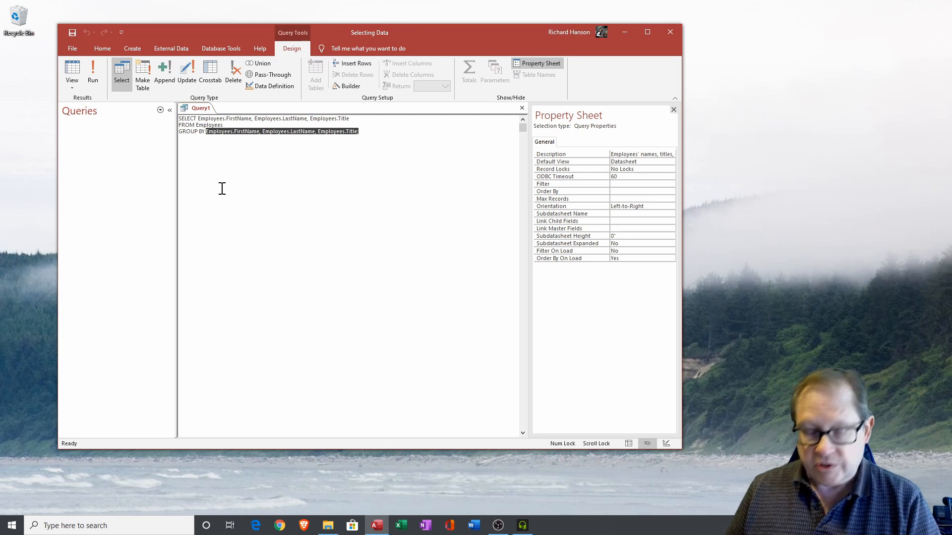
- Return the query to Design View and remove the Totals row from the grid
left_click(71, 87)
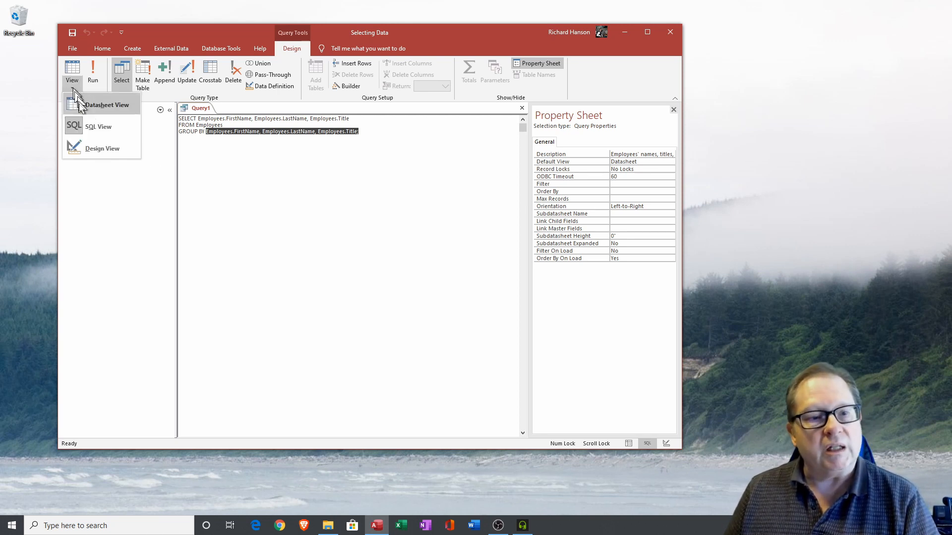
left_click(93, 148)
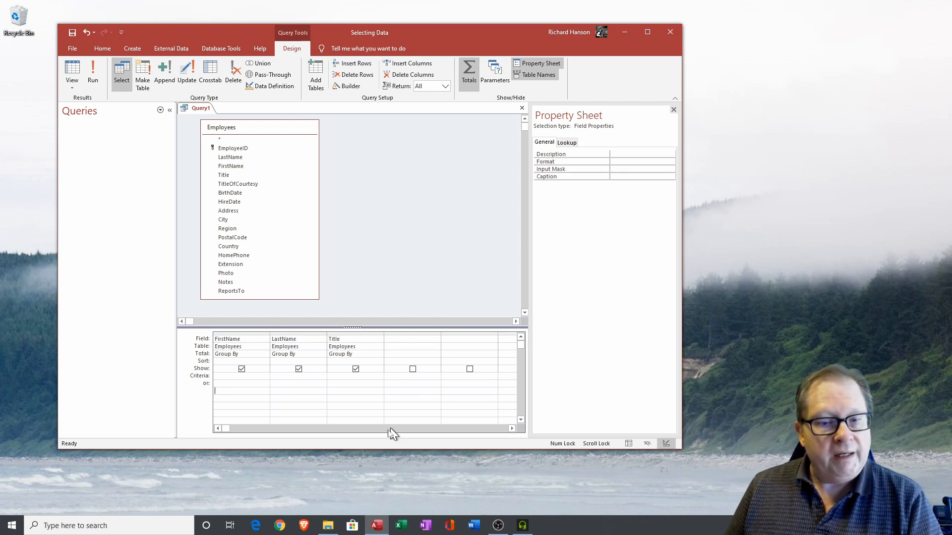
left_click(466, 75)
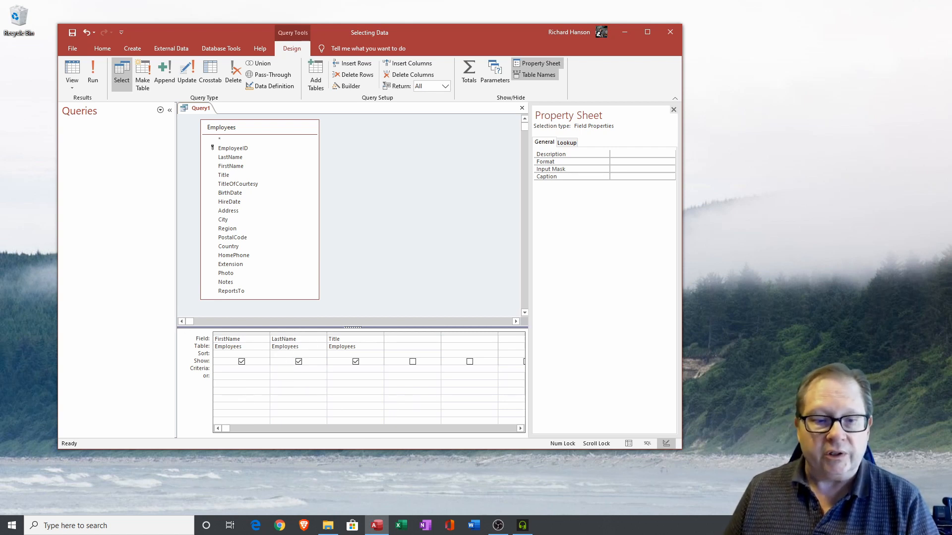
- Sort the query by LastName in ascending order
left_click(321, 354)
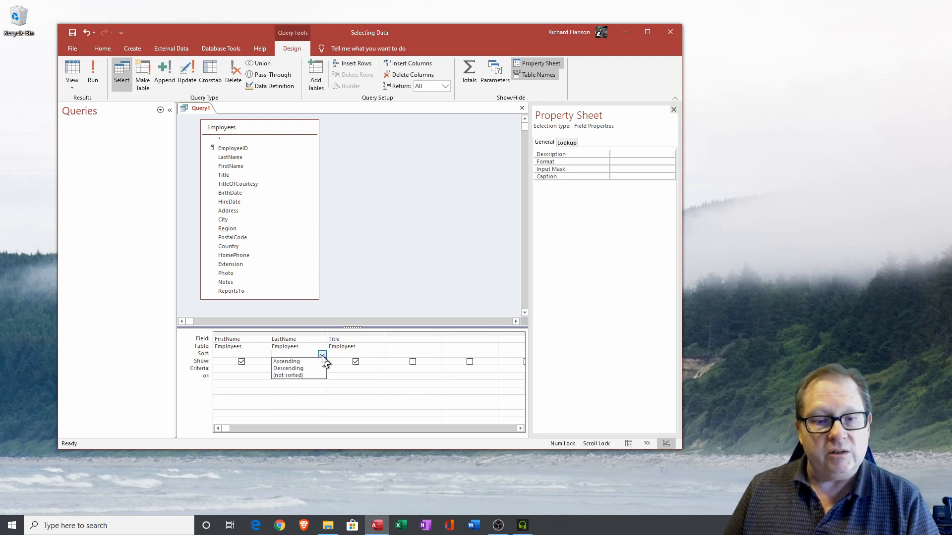
left_click(316, 362)
left_click(265, 354)
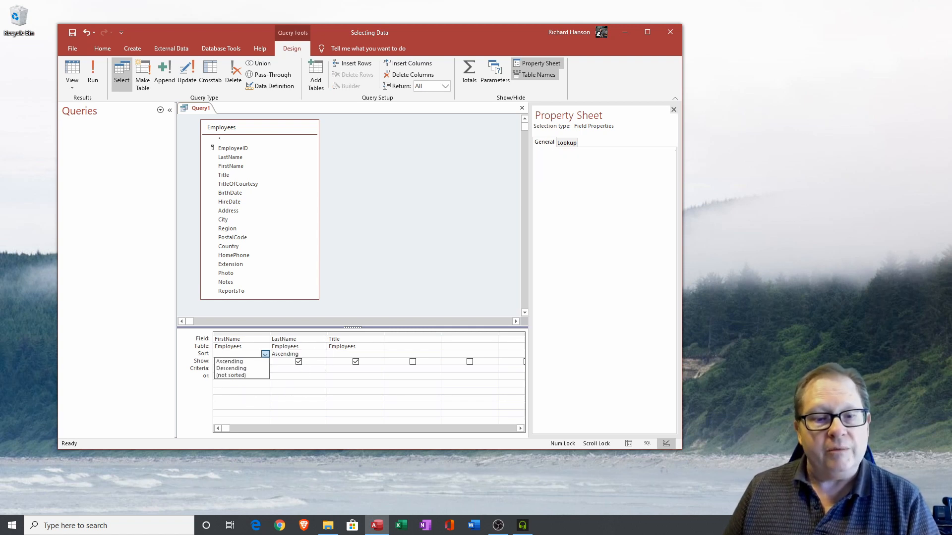
left_click(263, 363)
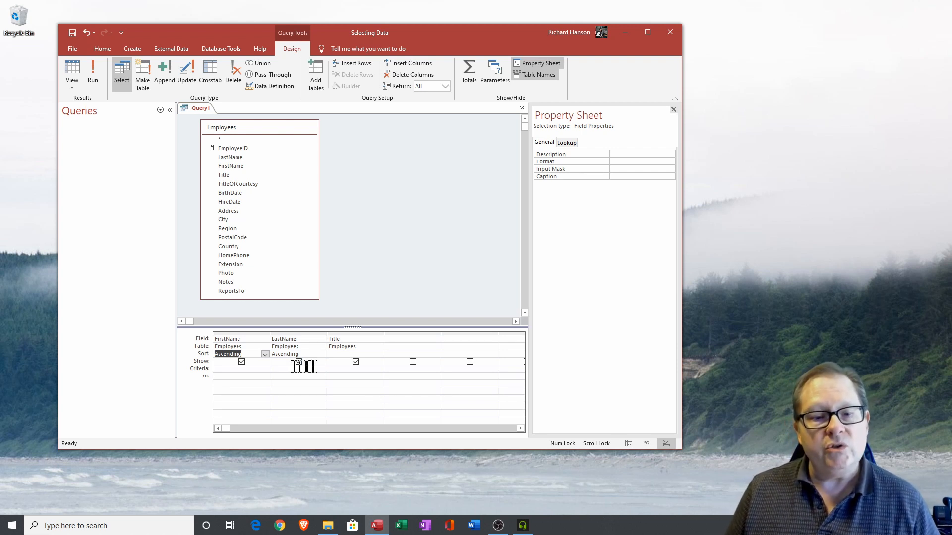
left_click_drag(254, 355, 191, 353)
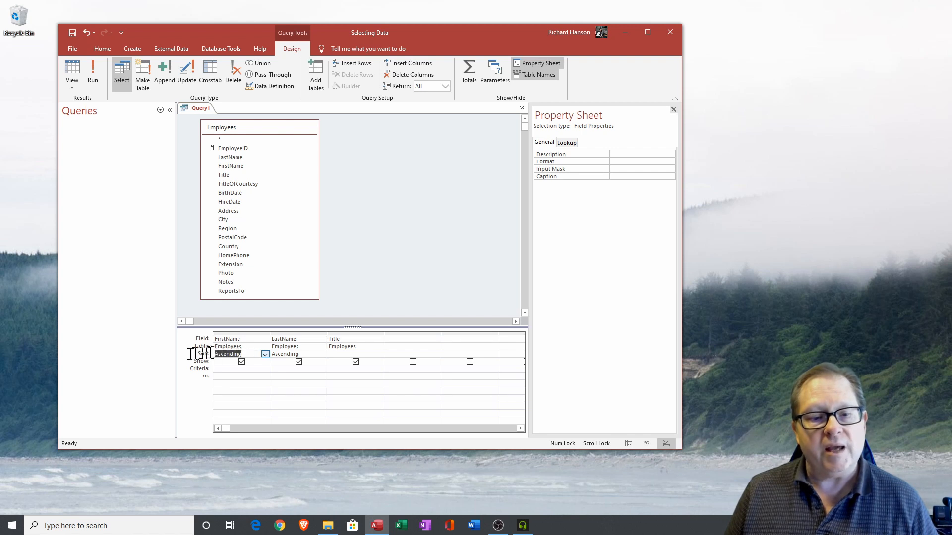
key("Delete")
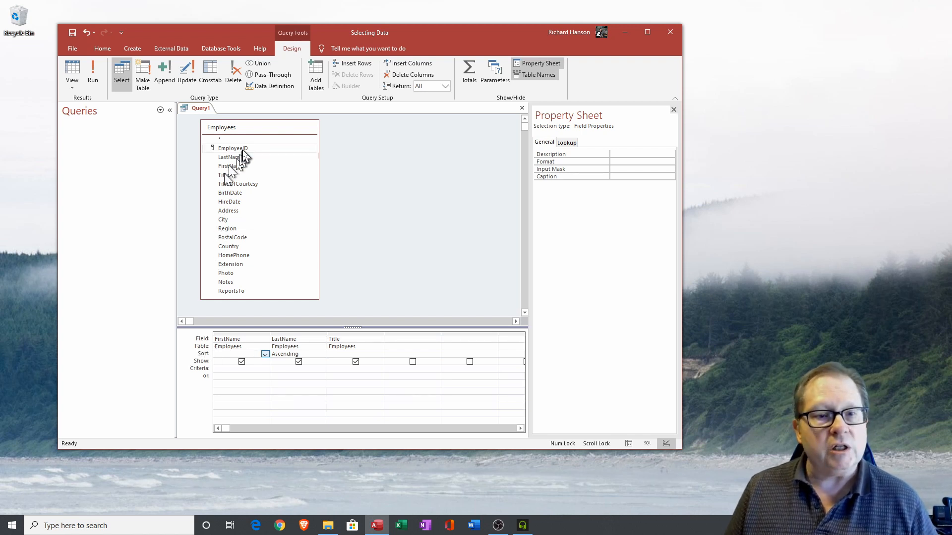
- Add a second FirstName column after Title in the query grid, hidden from the results and sorted ascending
left_click_drag(231, 166, 403, 340)
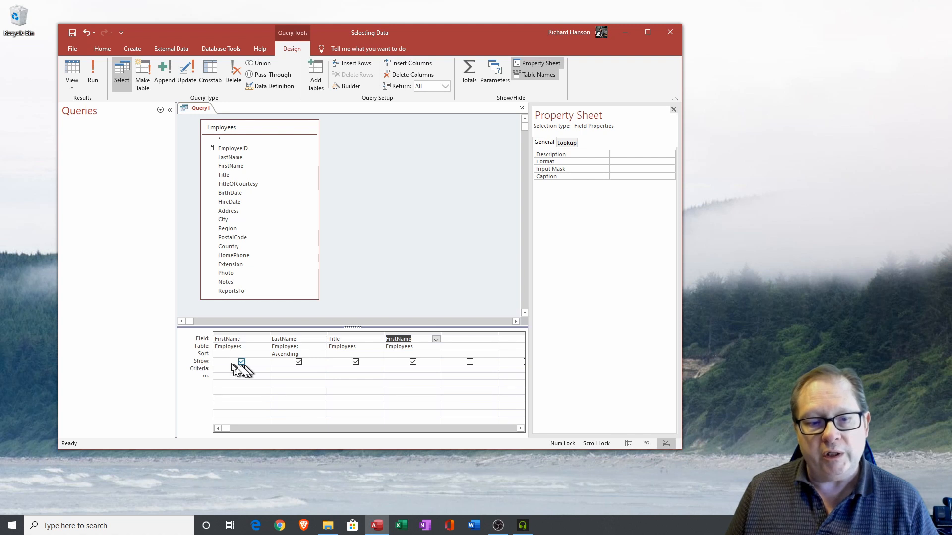
left_click(413, 363)
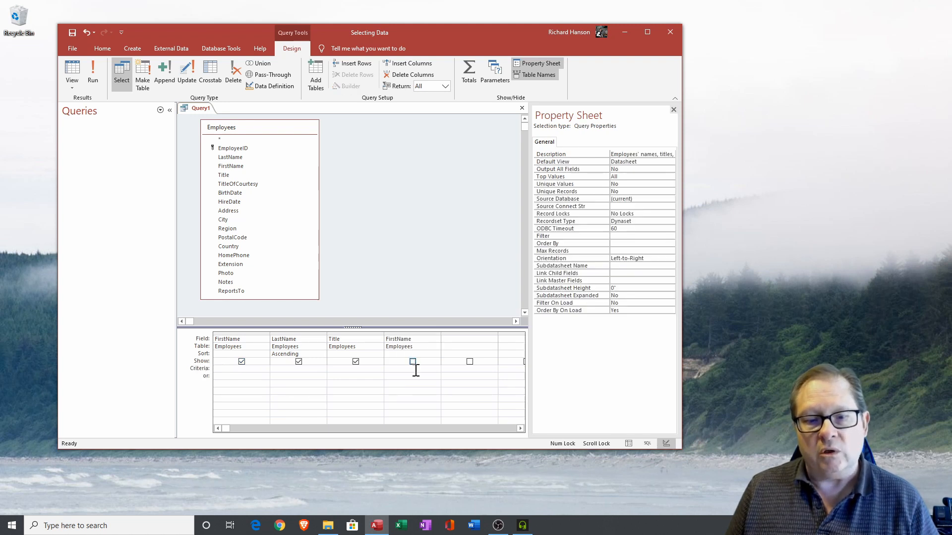
left_click(435, 353)
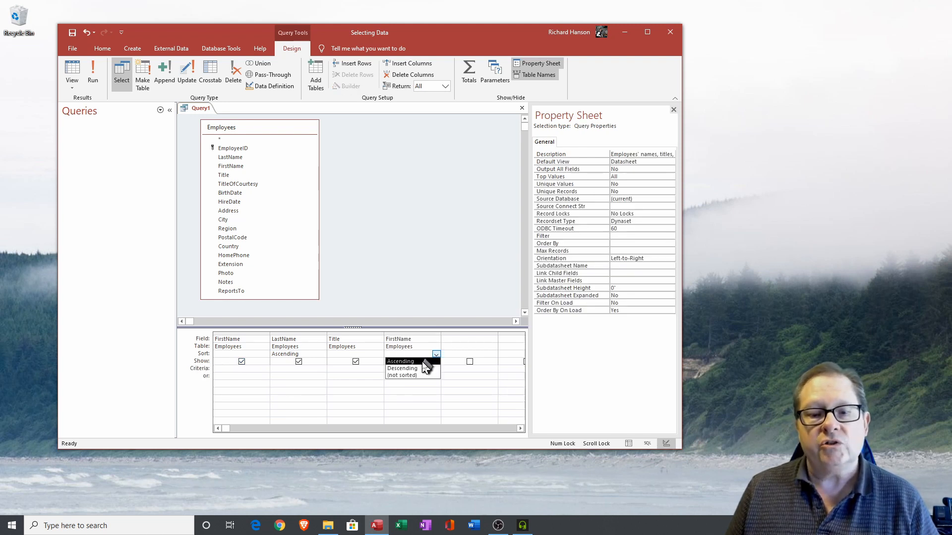
left_click(426, 363)
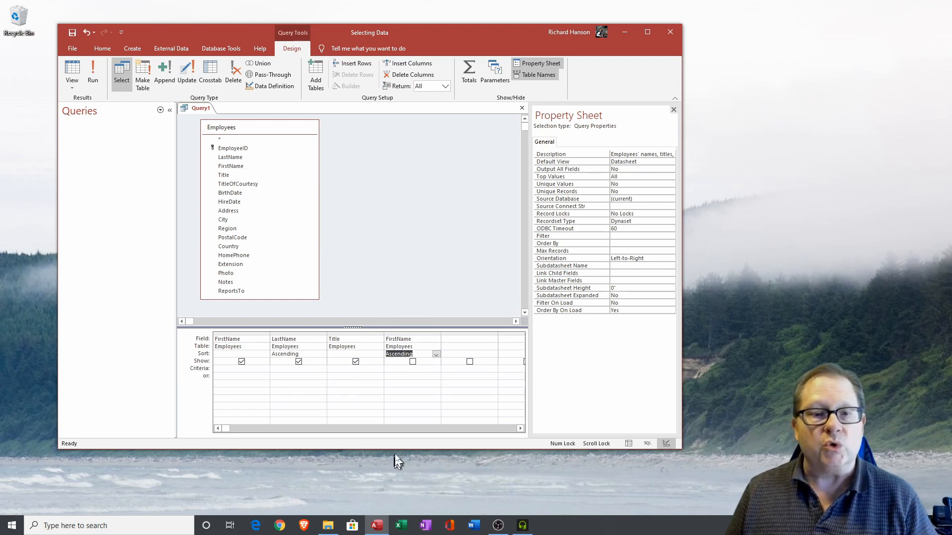
- Run the query and fit the FirstName and LastName datasheet columns to their contents, finishing back in Design View
left_click(94, 73)
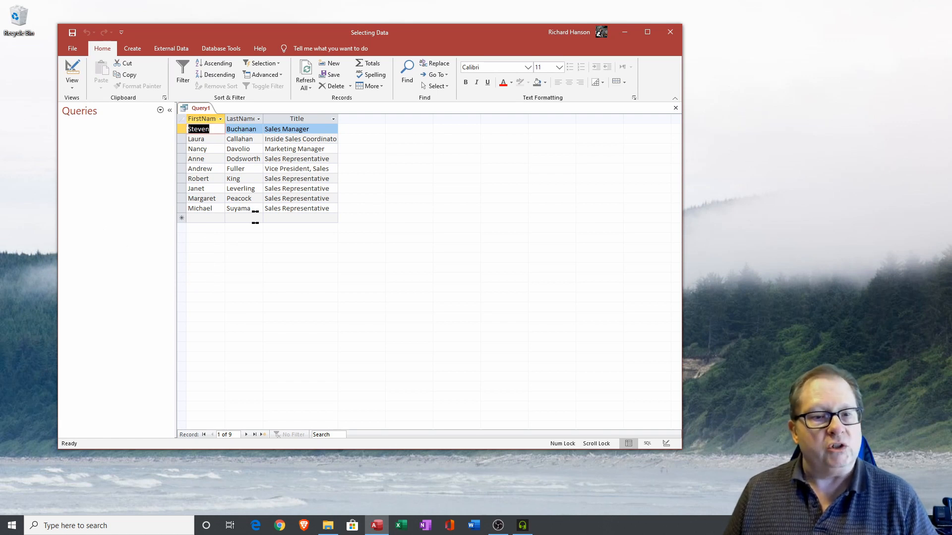
double_click(228, 119)
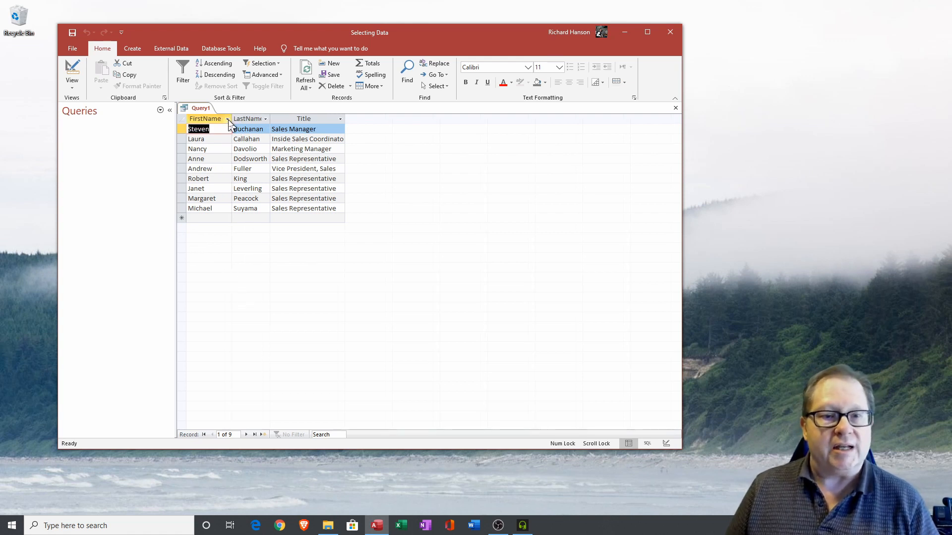
double_click(272, 119)
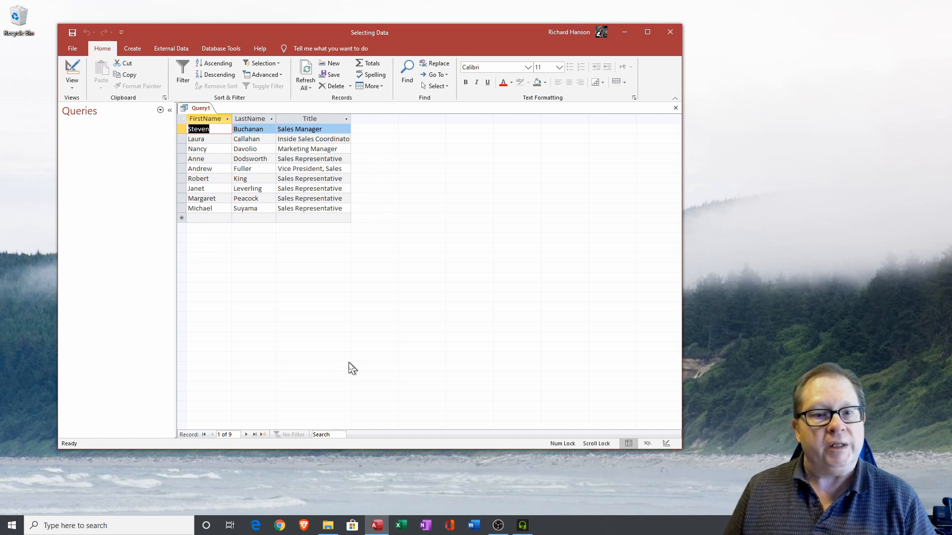
left_click(73, 74)
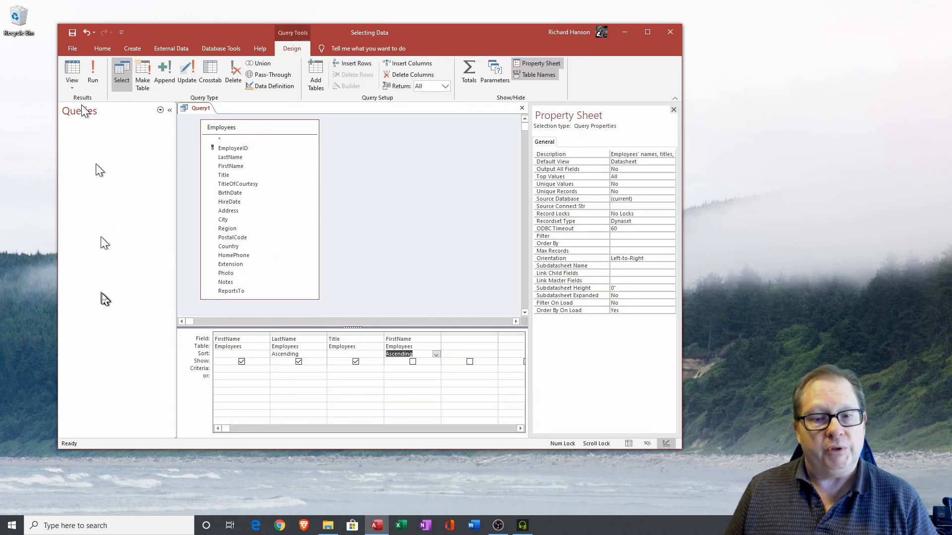
- Sort the visible Title column in ascending order
left_click(367, 354)
left_click(379, 354)
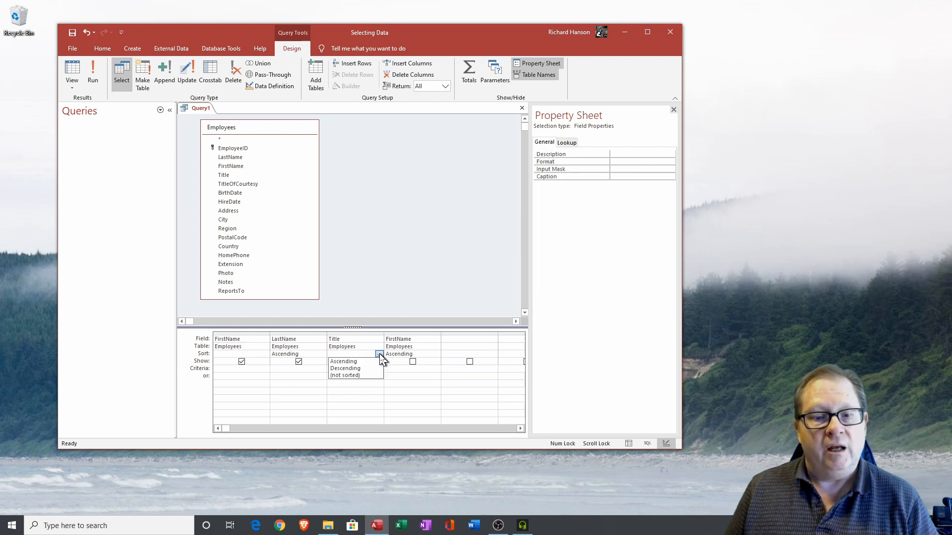
left_click(365, 362)
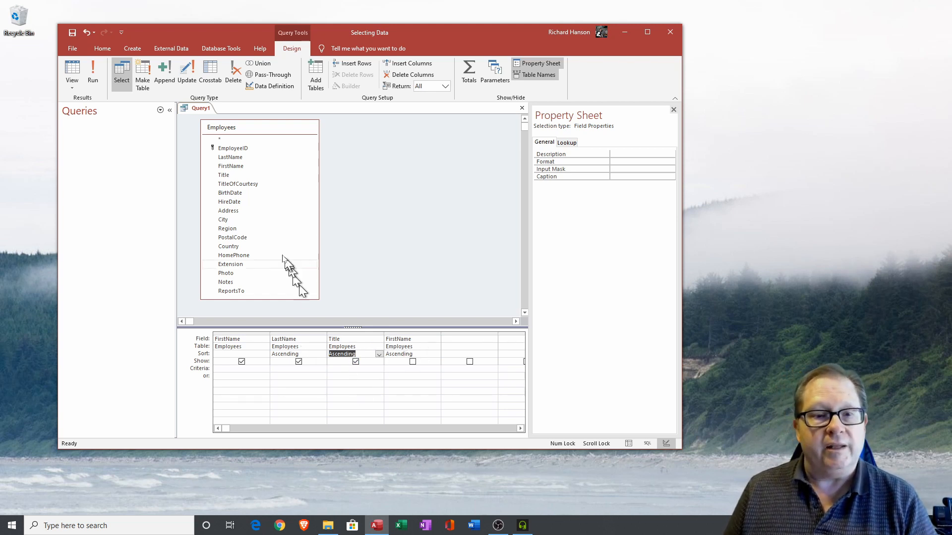
- Insert a second Title column before the hidden FirstName column, sorted ascending and excluded from the results
left_click_drag(233, 175, 397, 339)
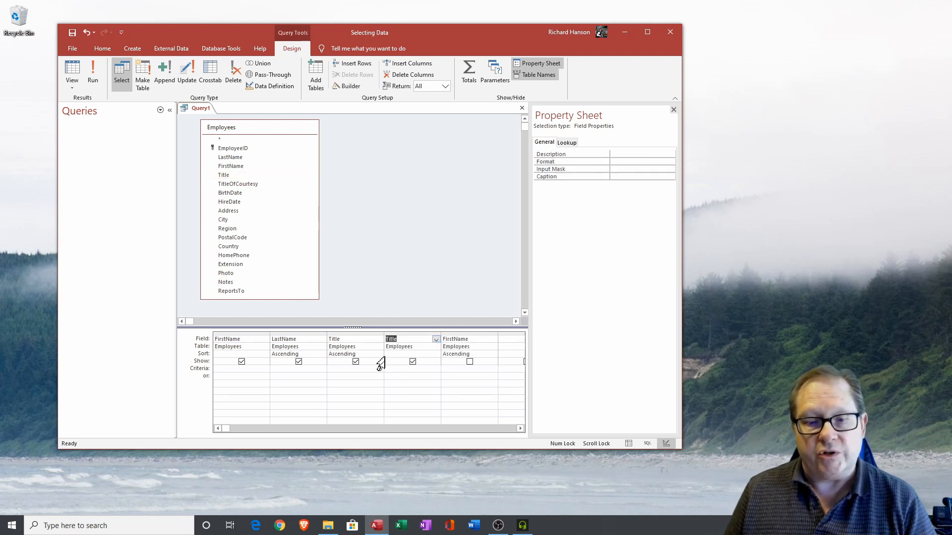
left_click(438, 354)
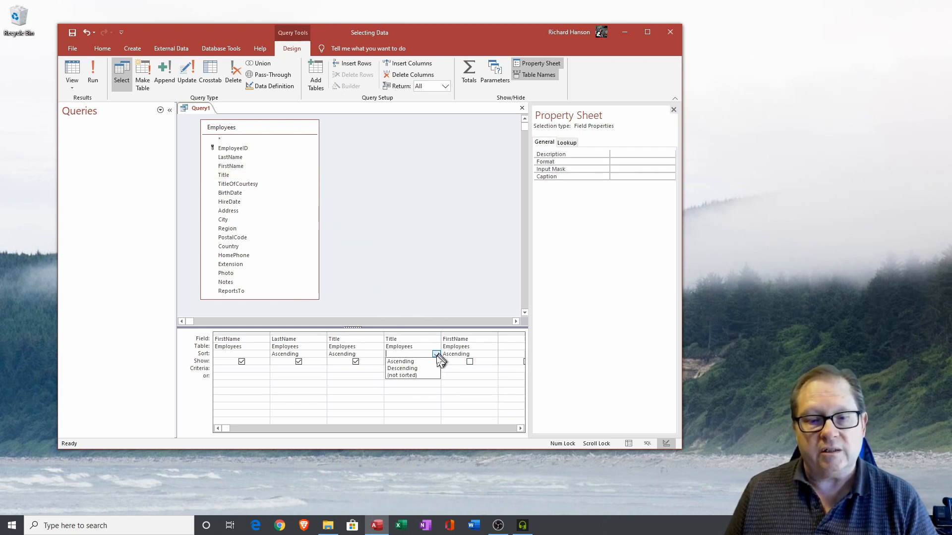
left_click(436, 361)
left_click(413, 362)
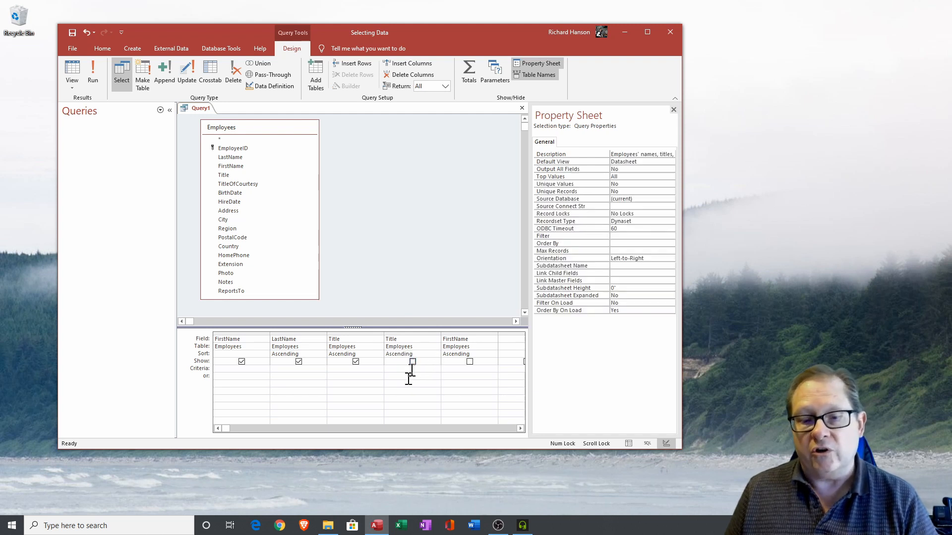
- Clear the sort order from the visible Title column
left_click(379, 354)
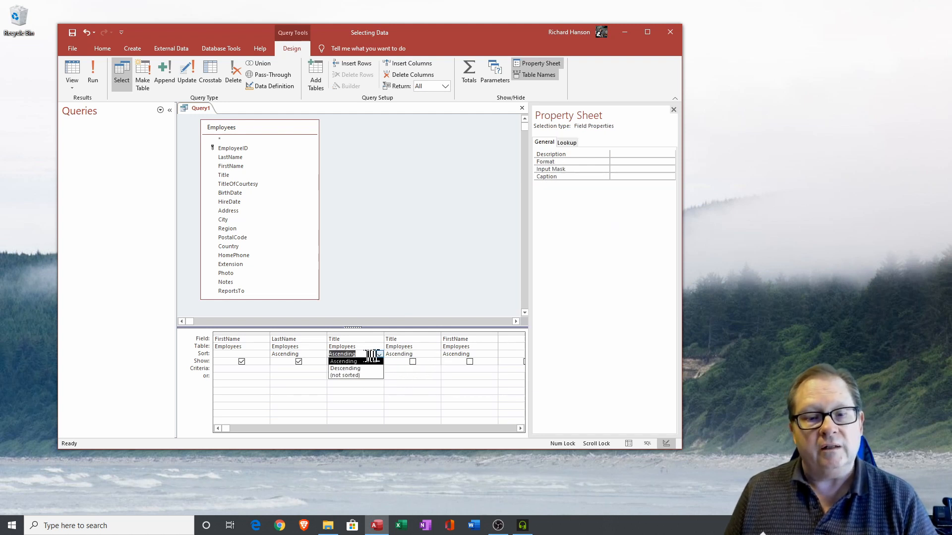
key("Delete")
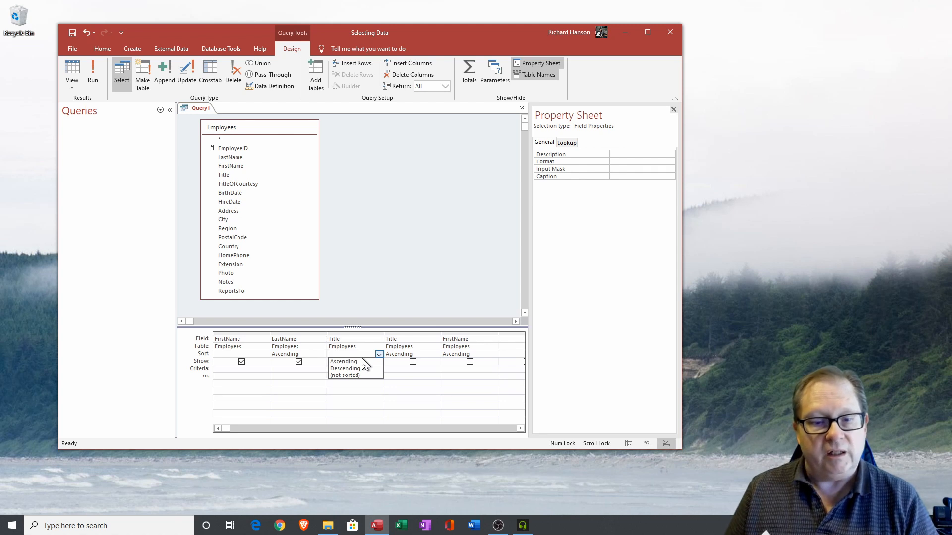
left_click(401, 375)
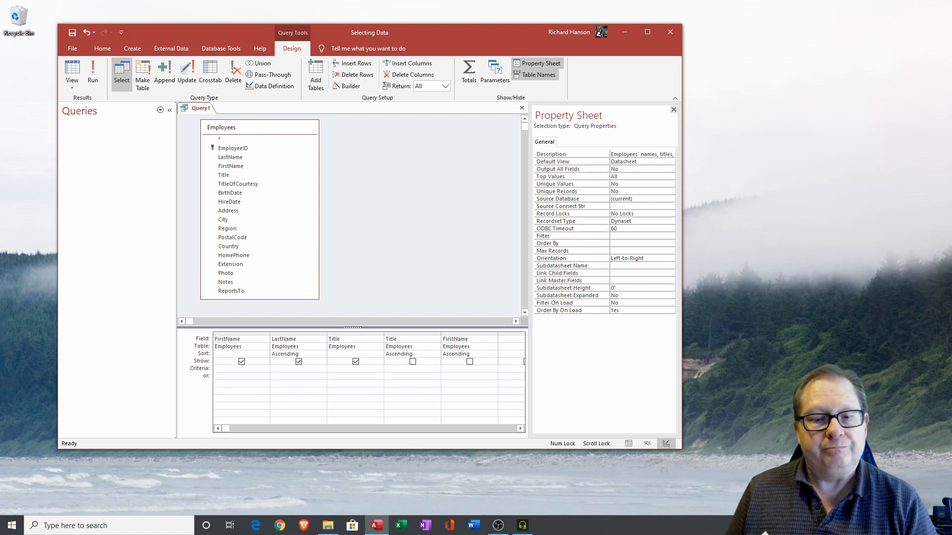
- Run the query to examine its record order and return to Design View
left_click(414, 336)
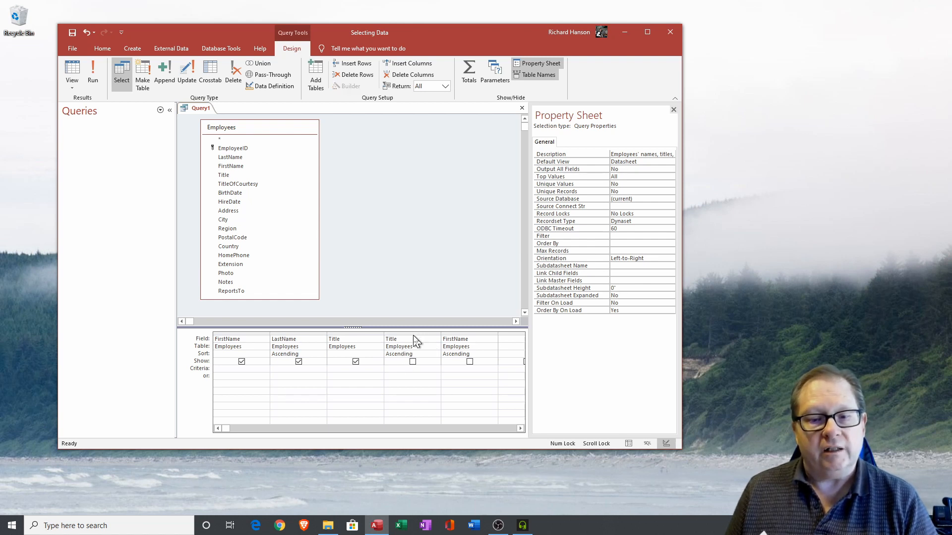
left_click_drag(414, 332, 449, 331)
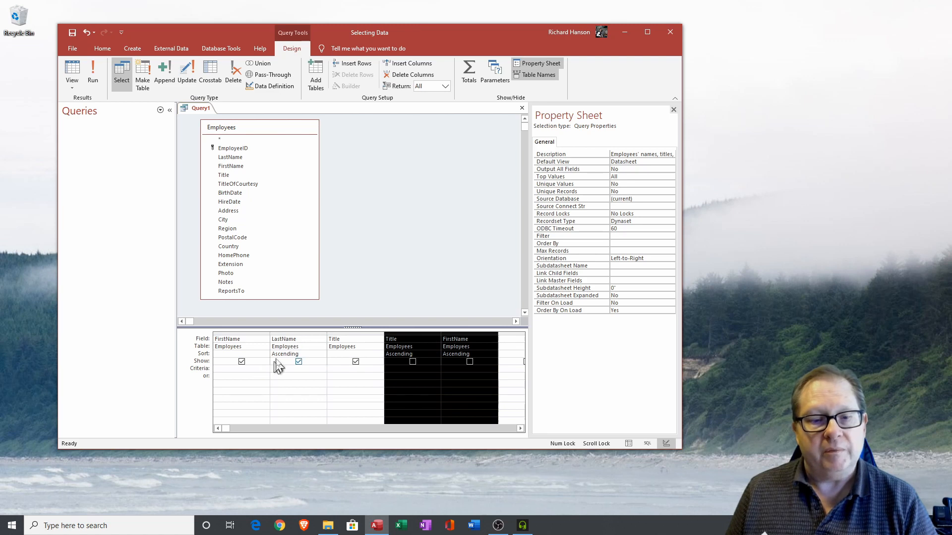
left_click(93, 73)
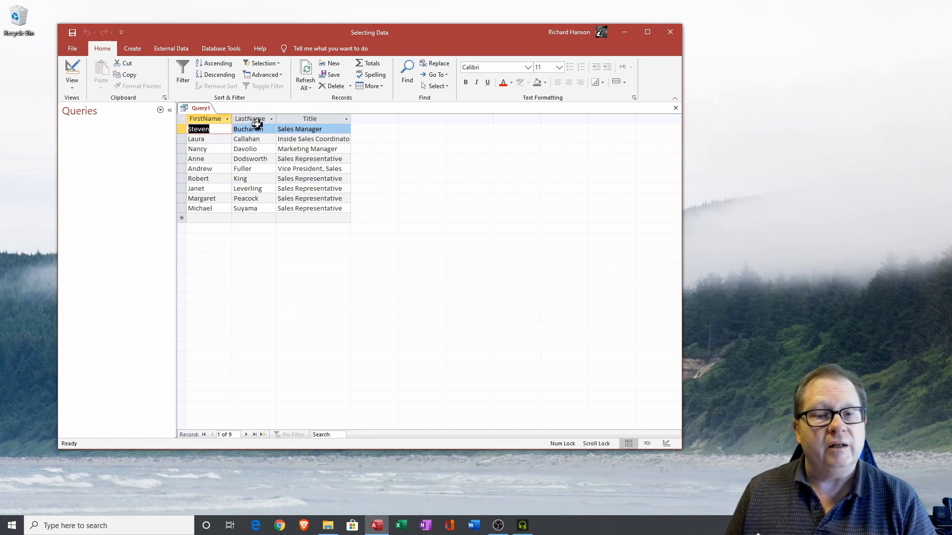
left_click(72, 69)
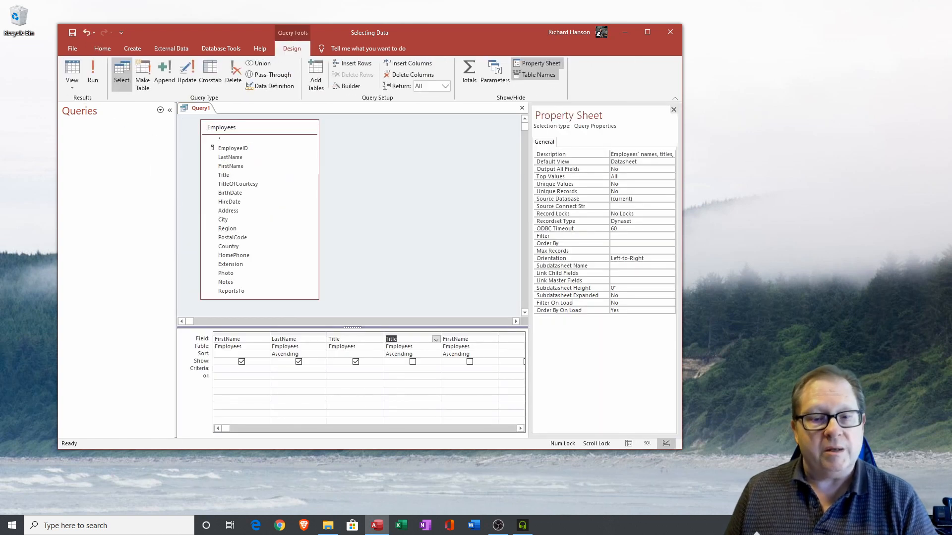
- Move the hidden Title column to the beginning of the query grid and check the record order by running the query
left_click(418, 334)
left_click_drag(419, 335, 250, 332)
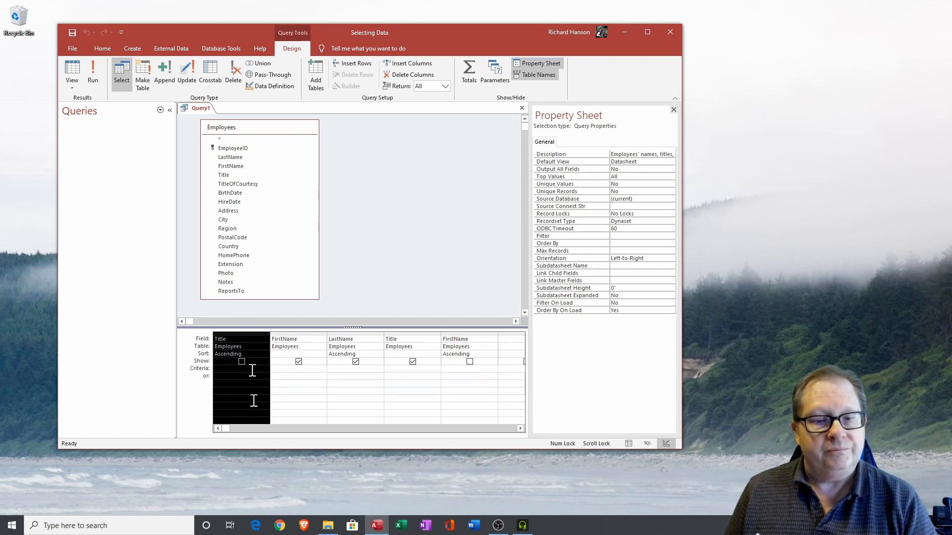
left_click(92, 72)
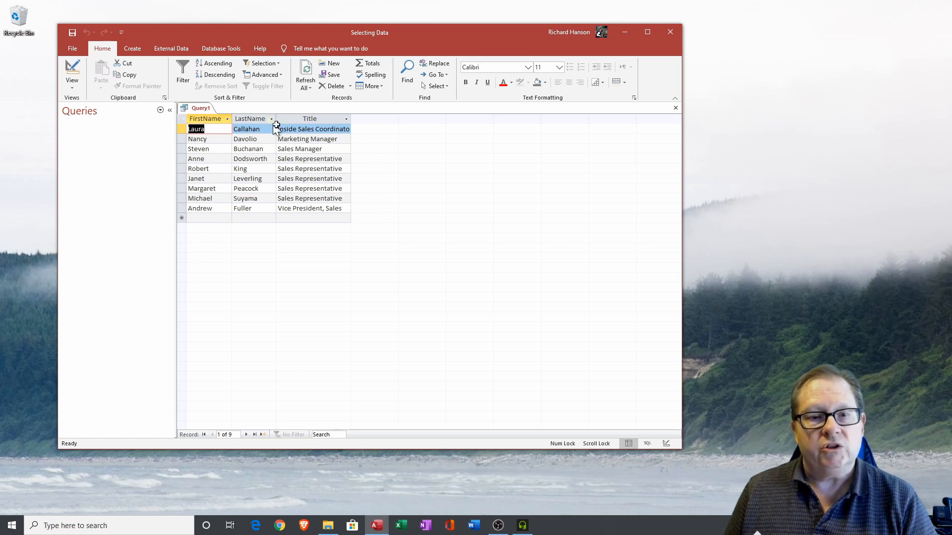
left_click(72, 69)
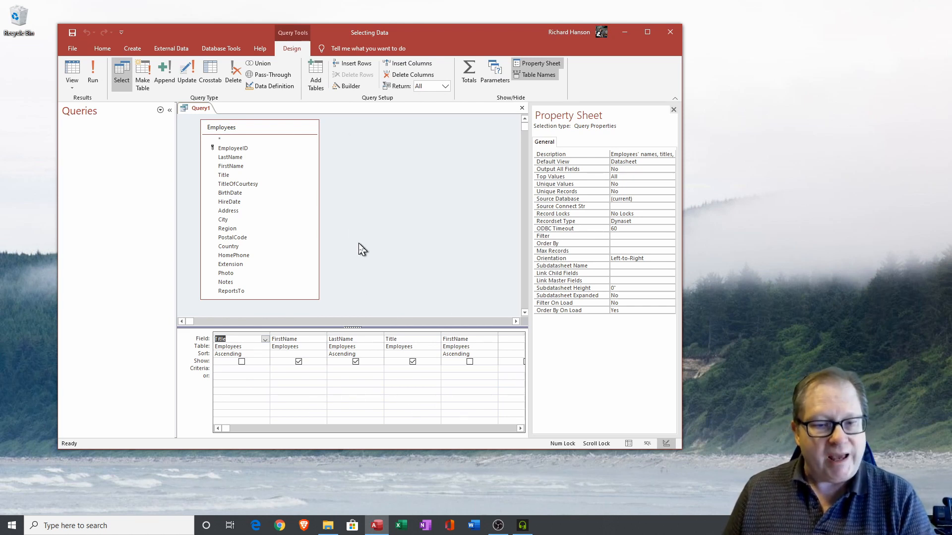
- Copy "Sales Representative" from a Title value in the query results and paste it as the hidden Title column's criterion
left_click(93, 79)
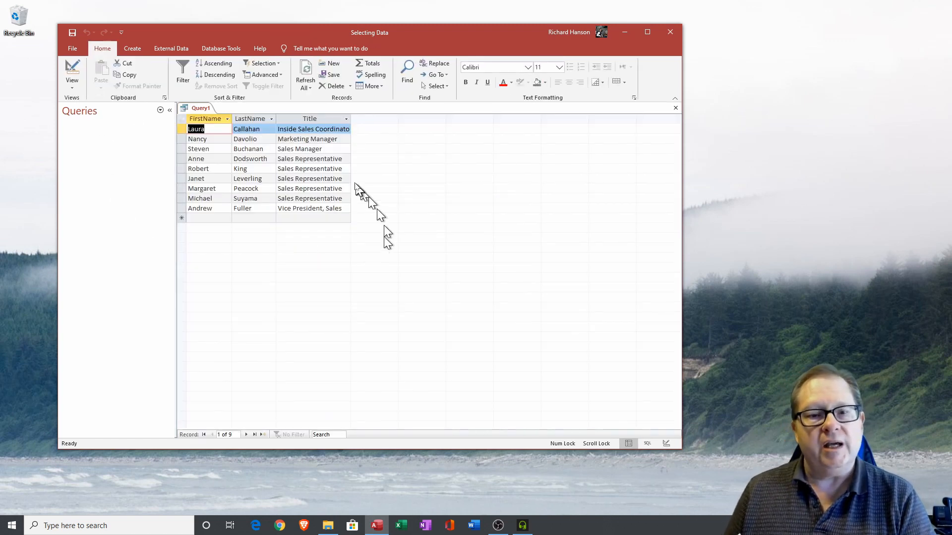
left_click_drag(345, 171, 274, 170)
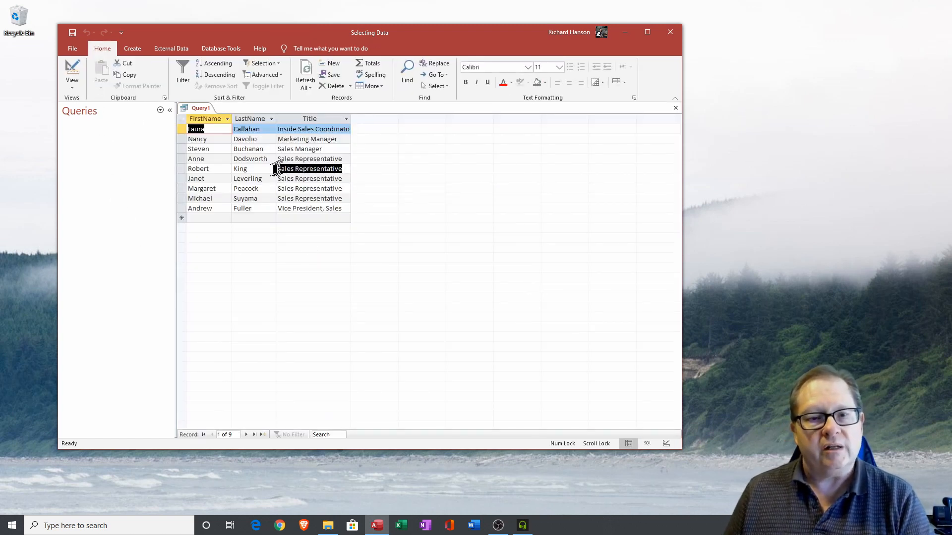
key("ctrl+c")
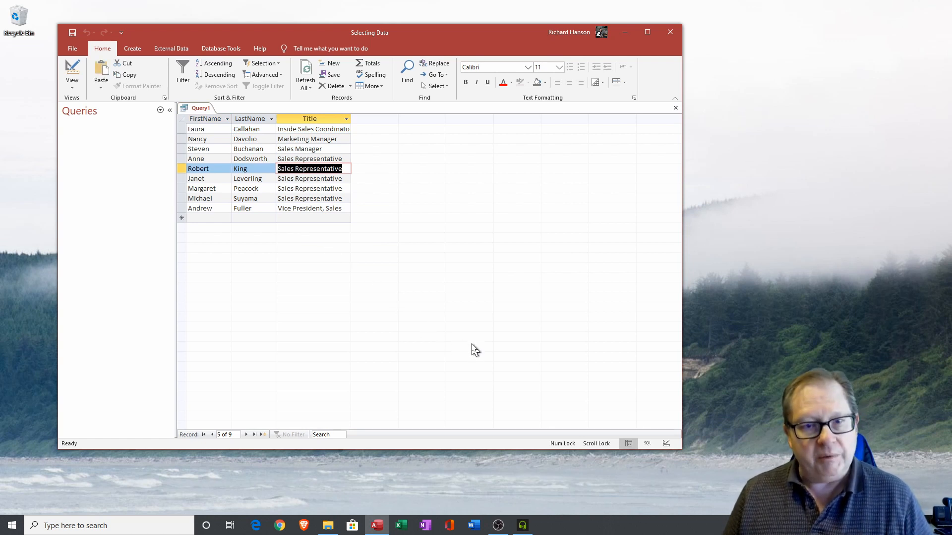
left_click(74, 72)
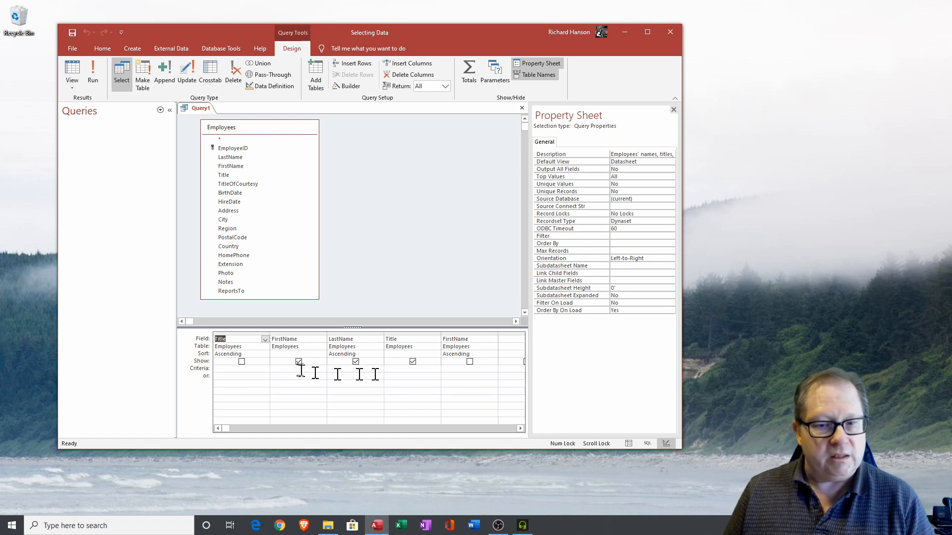
left_click(395, 370)
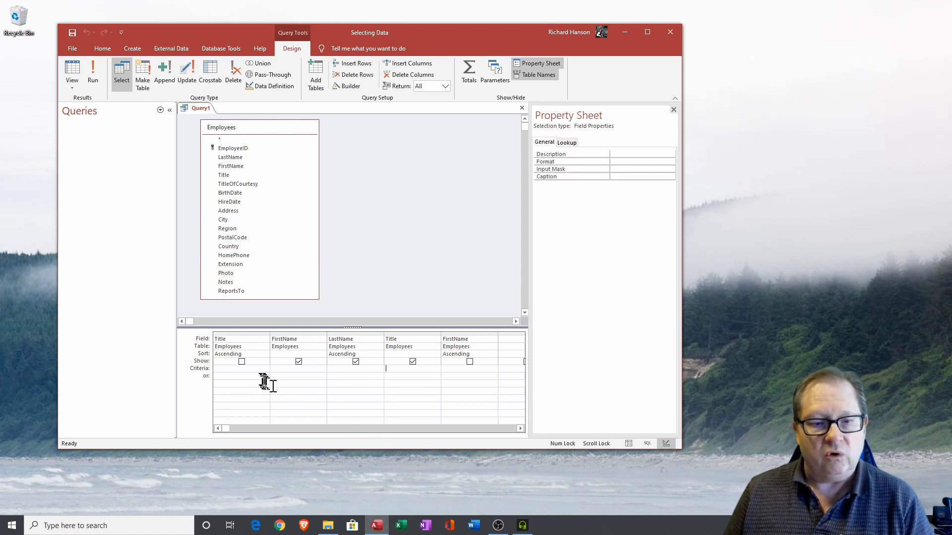
left_click(233, 369)
key("ctrl+v")
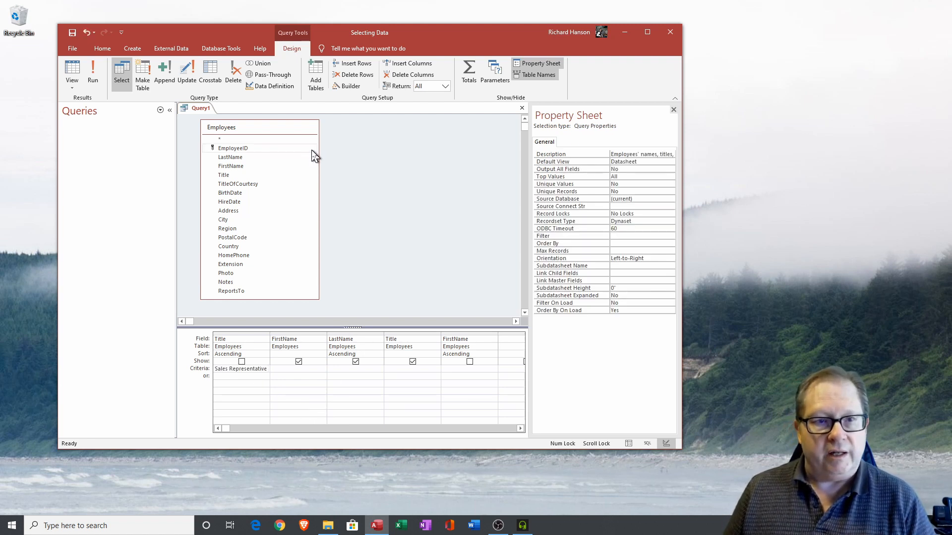
- Check the query's filtered records and widen the hidden Title column in the design grid to fit its criterion
left_click(99, 82)
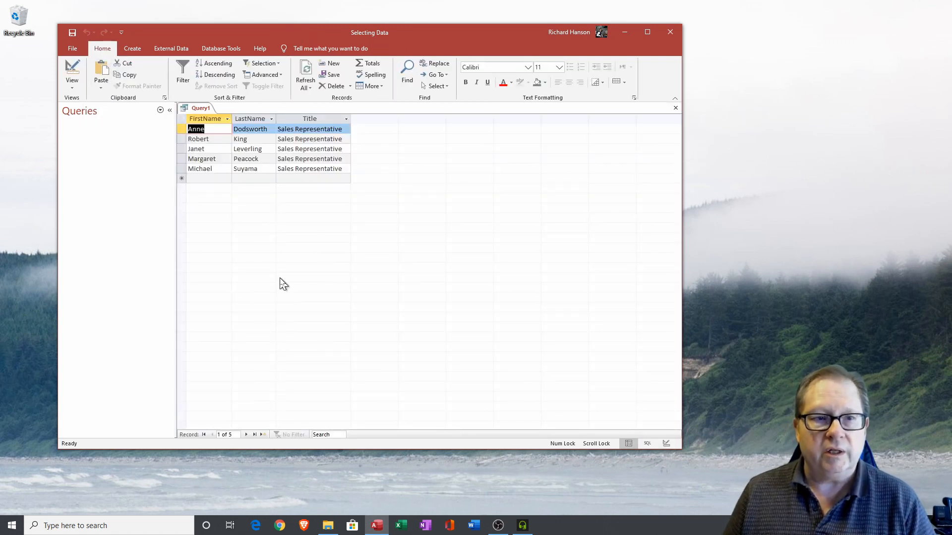
left_click(72, 71)
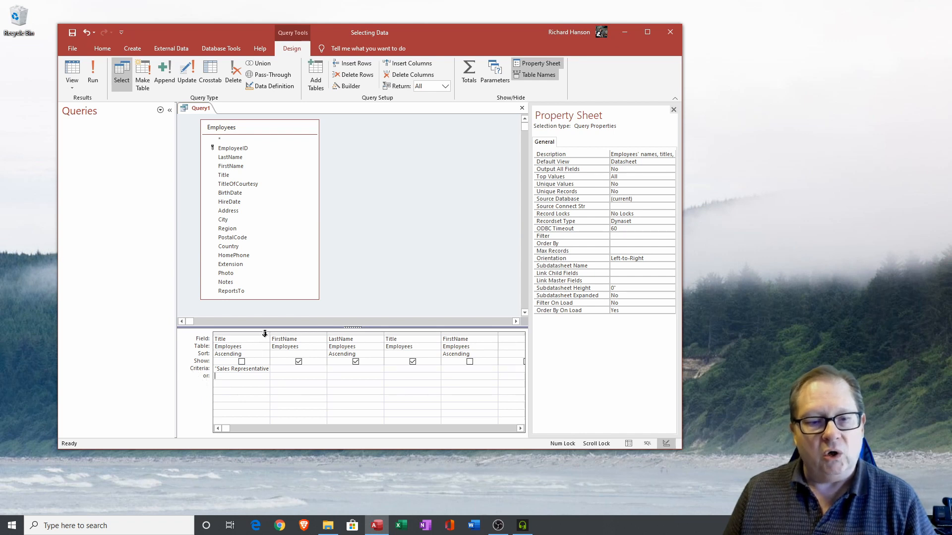
left_click_drag(270, 332, 332, 333)
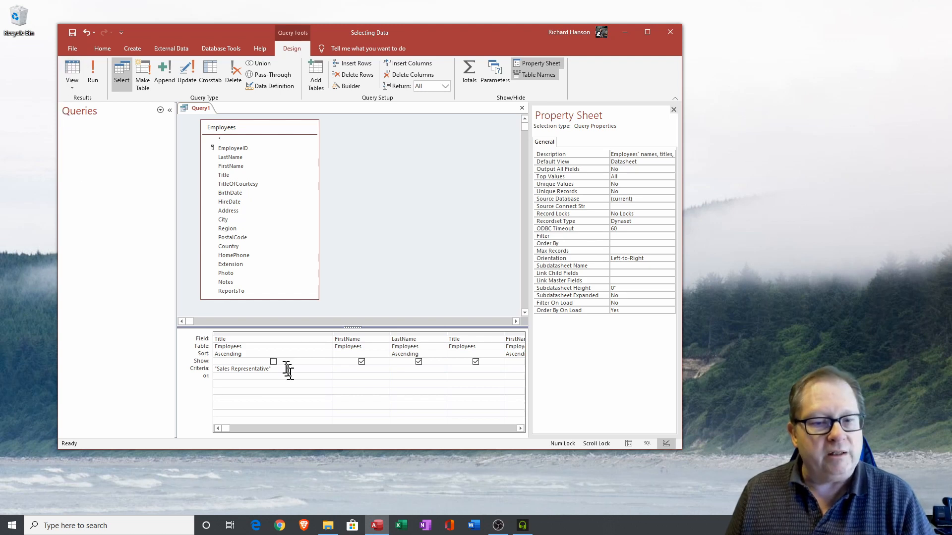
- Copy and remove the hidden Title column's criterion, and check the unfiltered records before returning to Design View
left_click_drag(287, 371, 127, 364)
key("ctrl+c")
key("Delete")
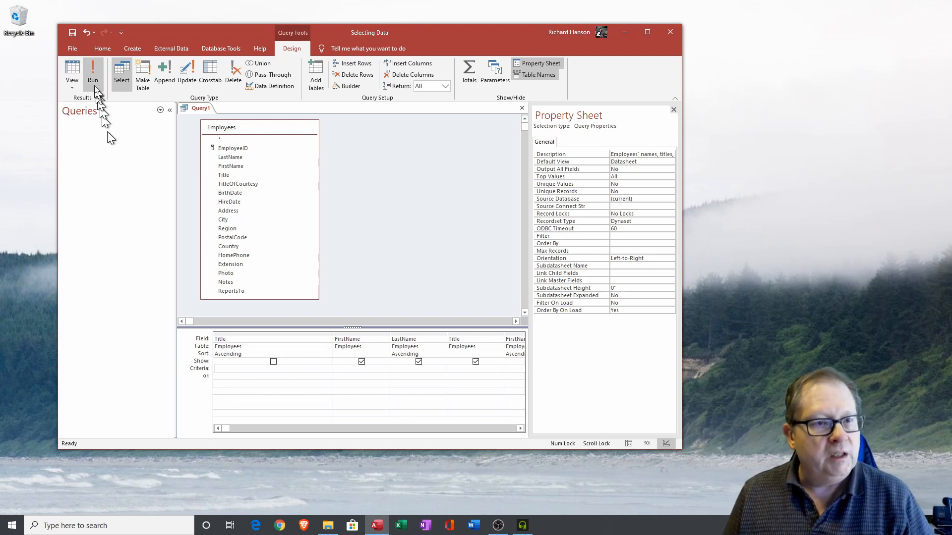
left_click(82, 70)
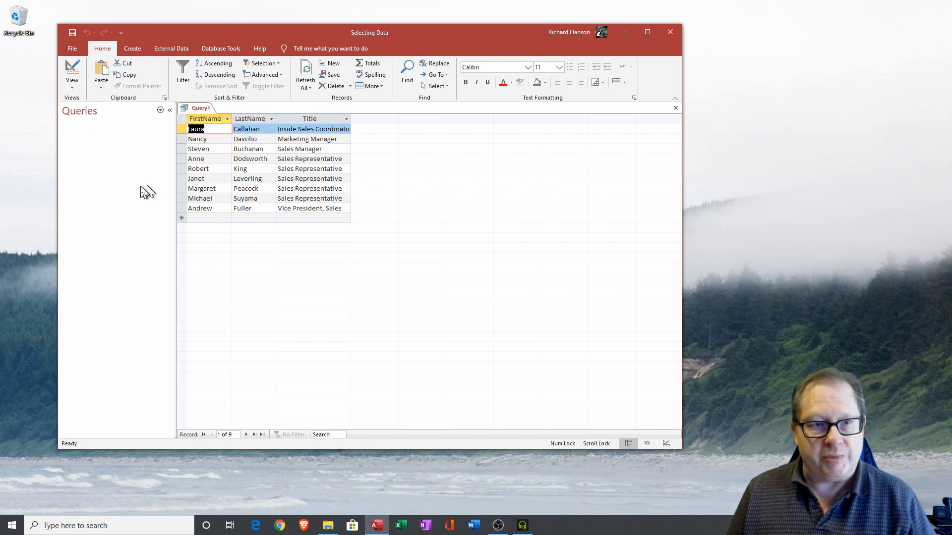
left_click(74, 75)
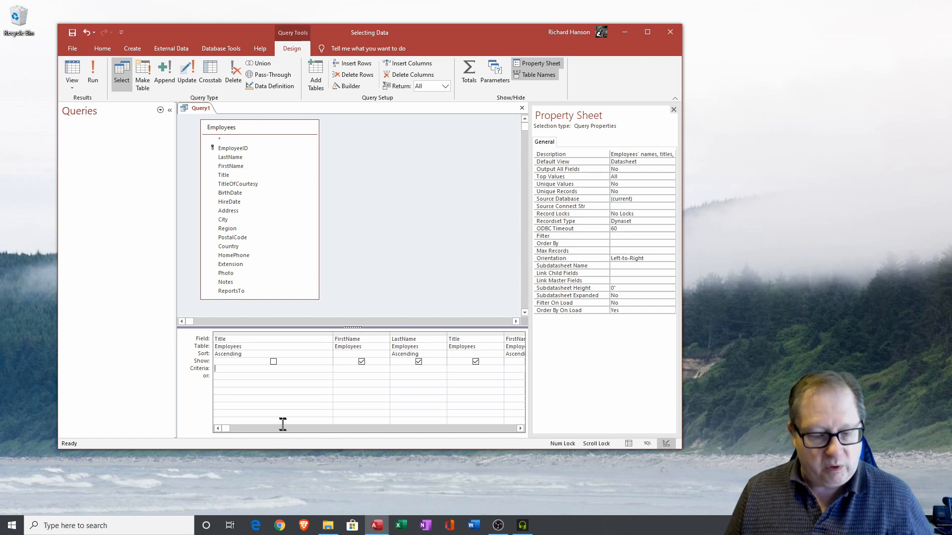
- Set the hidden Title column's criterion to "Sales Representative" Or "Sales Manager" and check the filtered records before returning to Design View
key("ctrl+v")
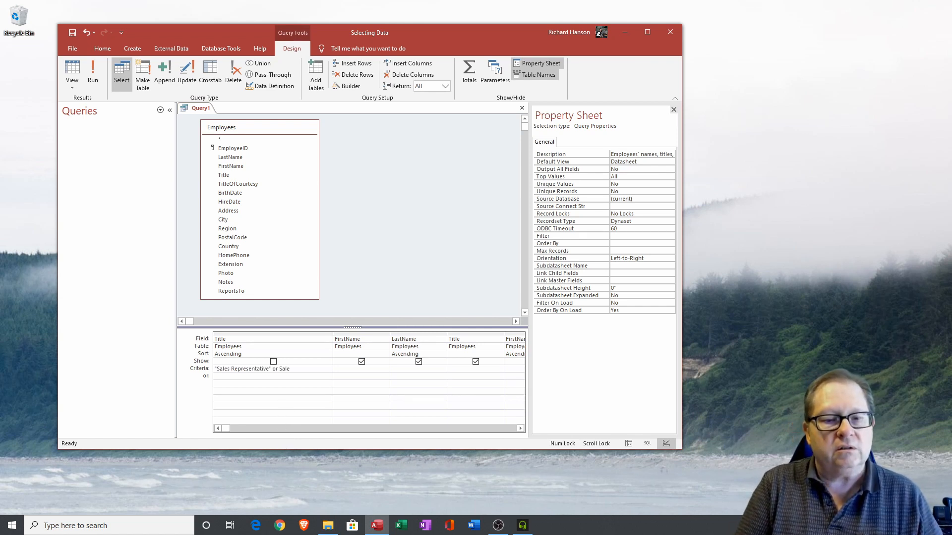
type("or Sales Manager")
left_click(289, 404)
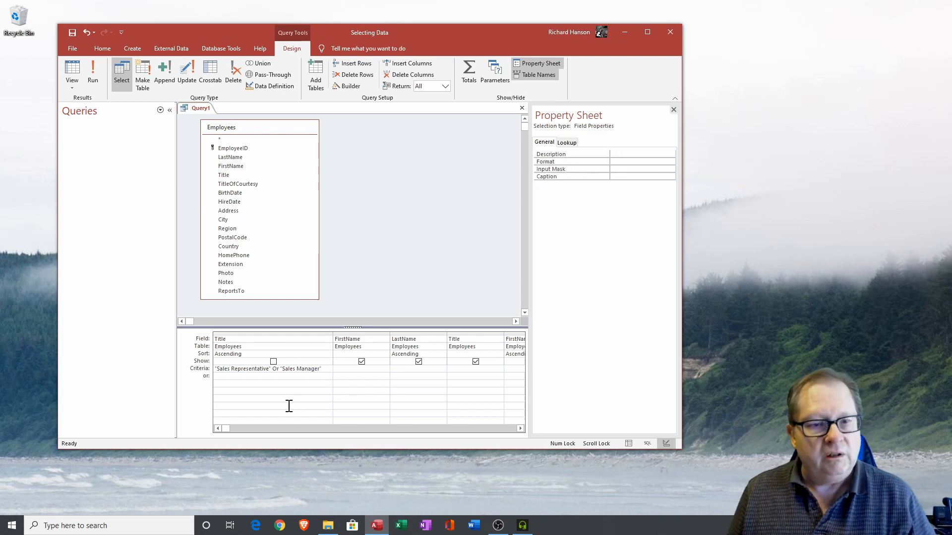
left_click(74, 74)
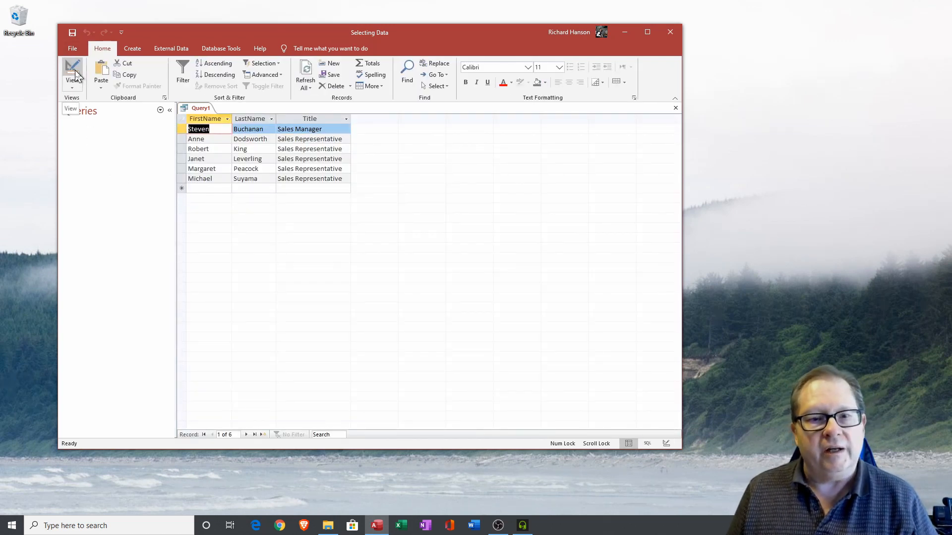
left_click(73, 73)
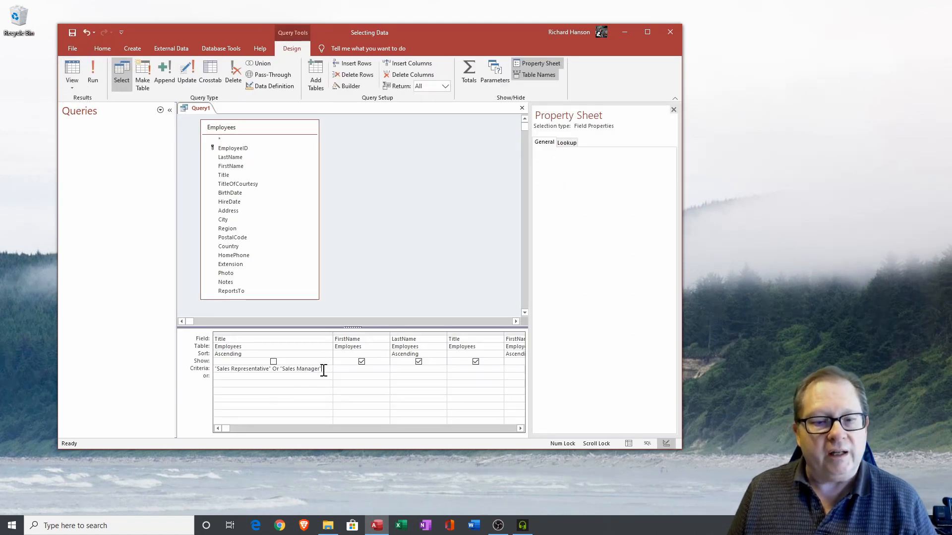
- Replace the hidden Title column's criterion with Like "*Sales*"
left_click_drag(322, 369, 195, 365)
key("Delete")
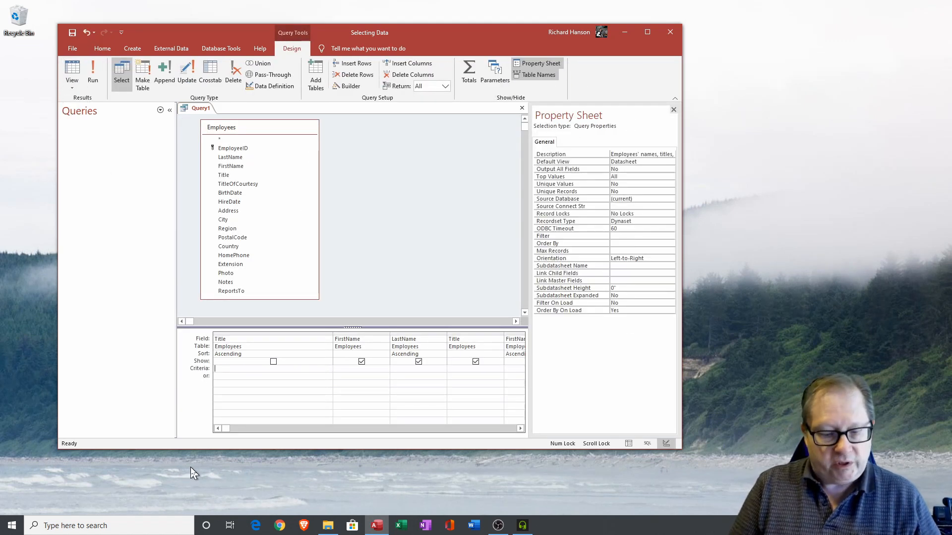
type("like")
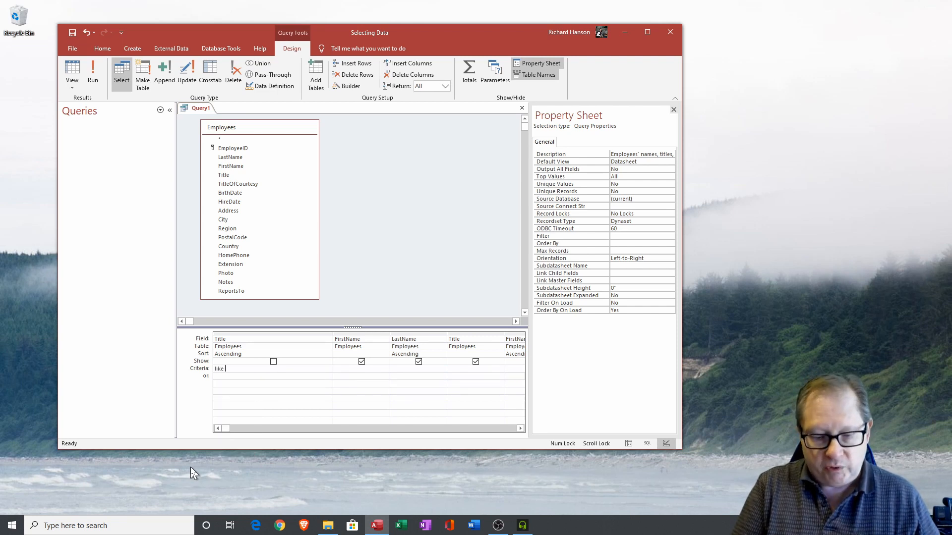
type(" *")
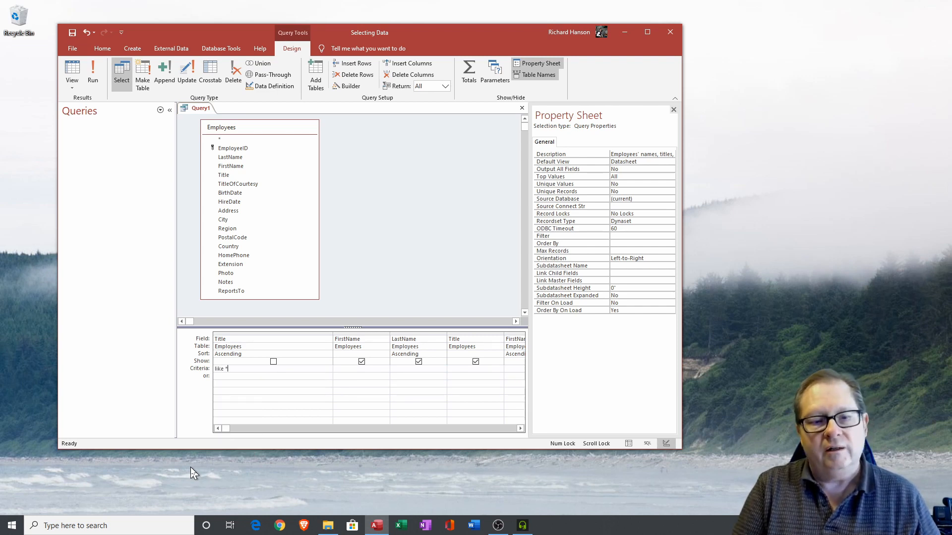
type("Sales*")
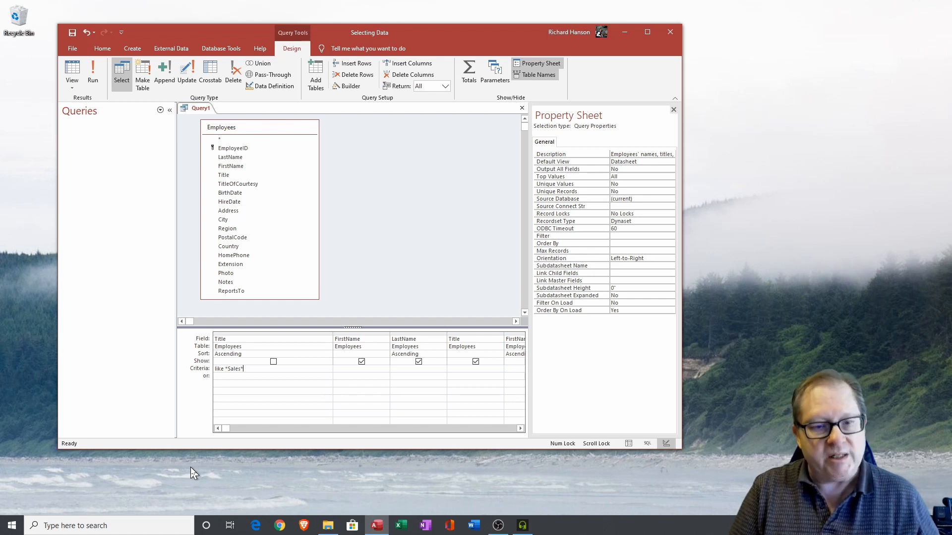
key("Tab")
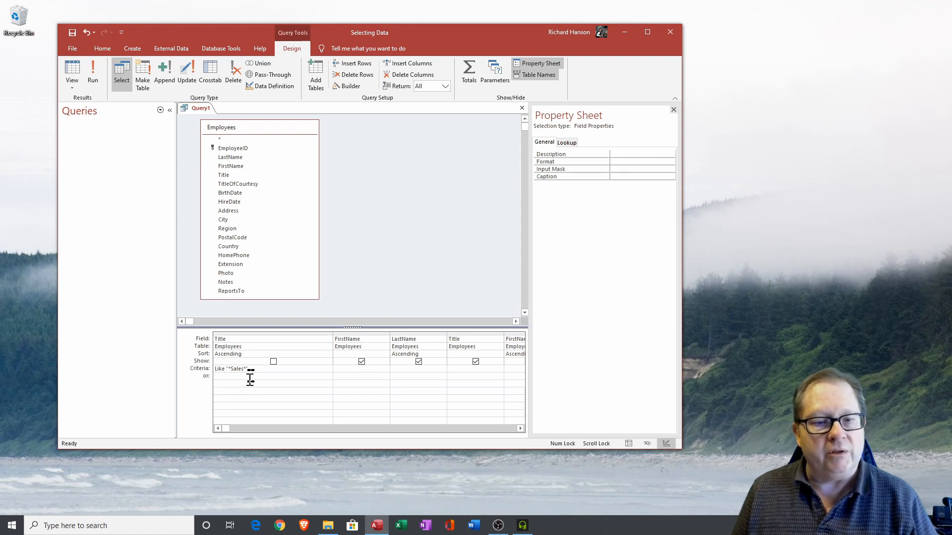
- Check where "Sales" occurs in the titles of the query results, and widen the query design area beside the Property Sheet
left_click(75, 72)
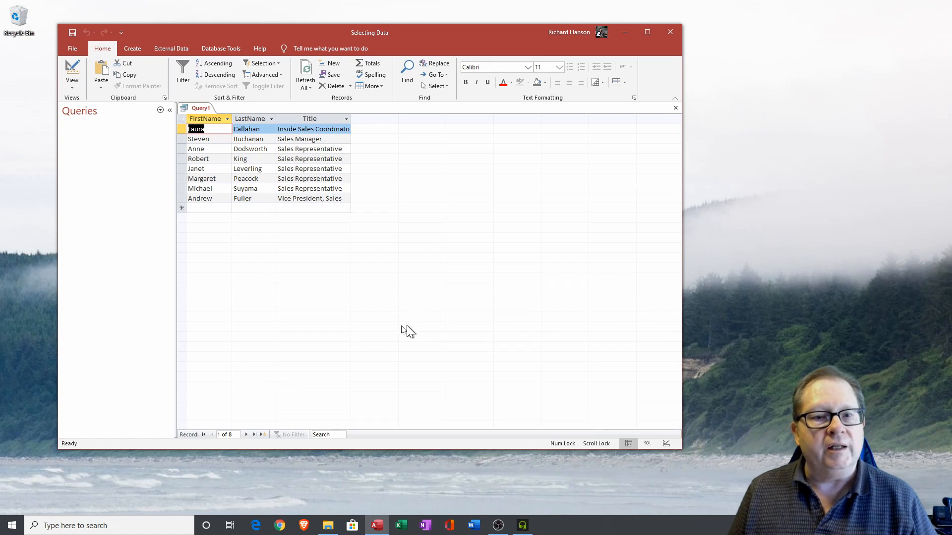
left_click_drag(316, 129, 298, 129)
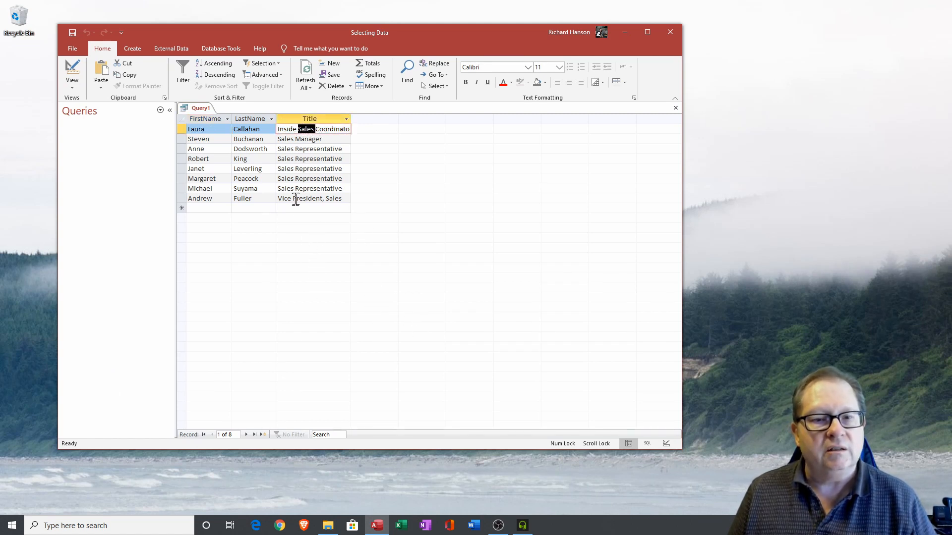
left_click_drag(347, 198, 325, 198)
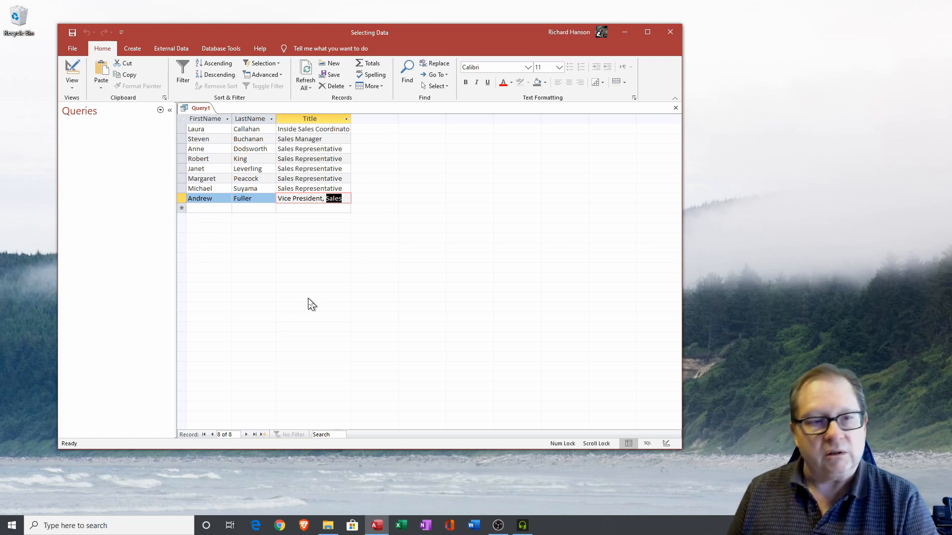
left_click(73, 67)
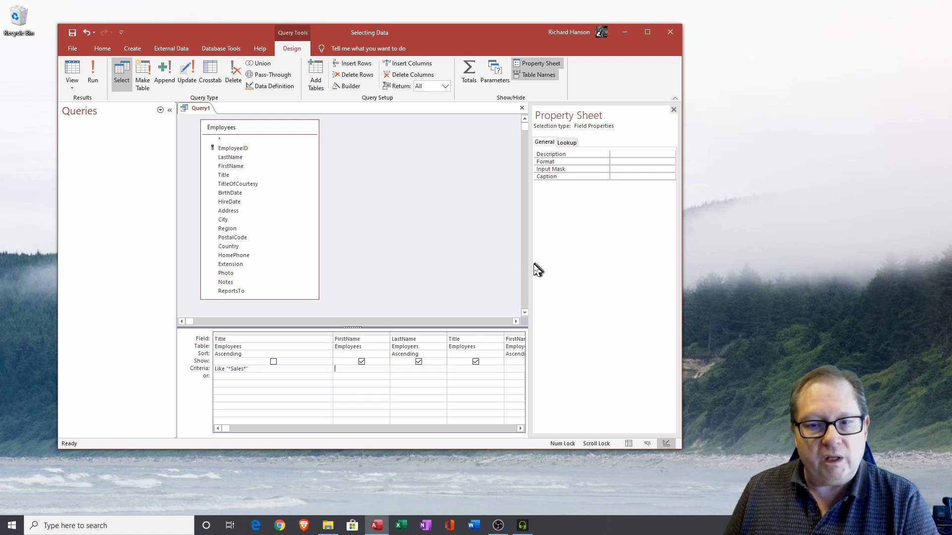
left_click_drag(530, 270, 570, 271)
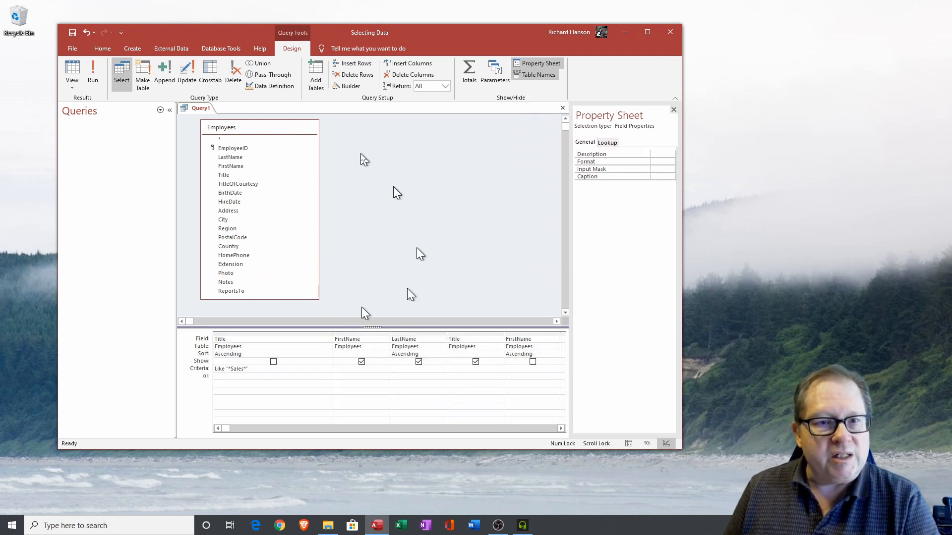
- Show the query results in Print Preview and close the preview
left_click(72, 72)
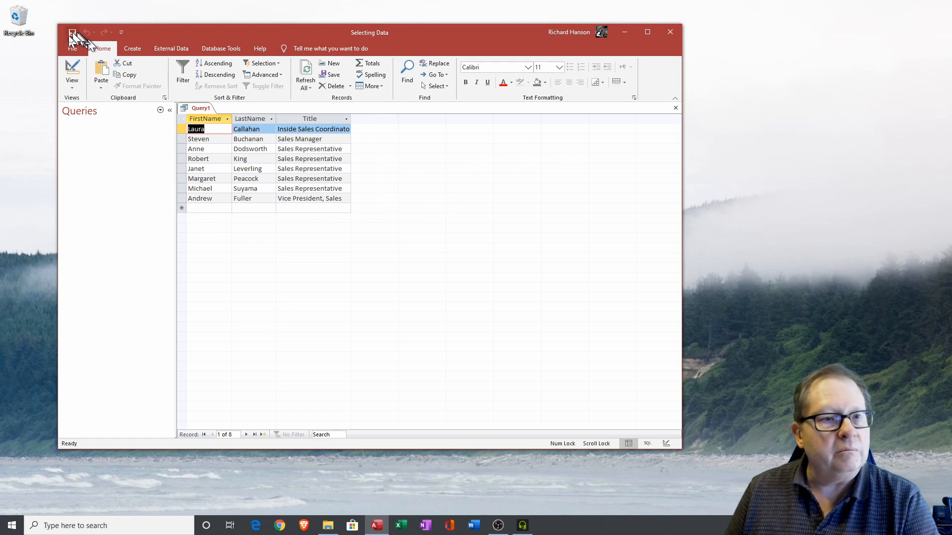
left_click(73, 48)
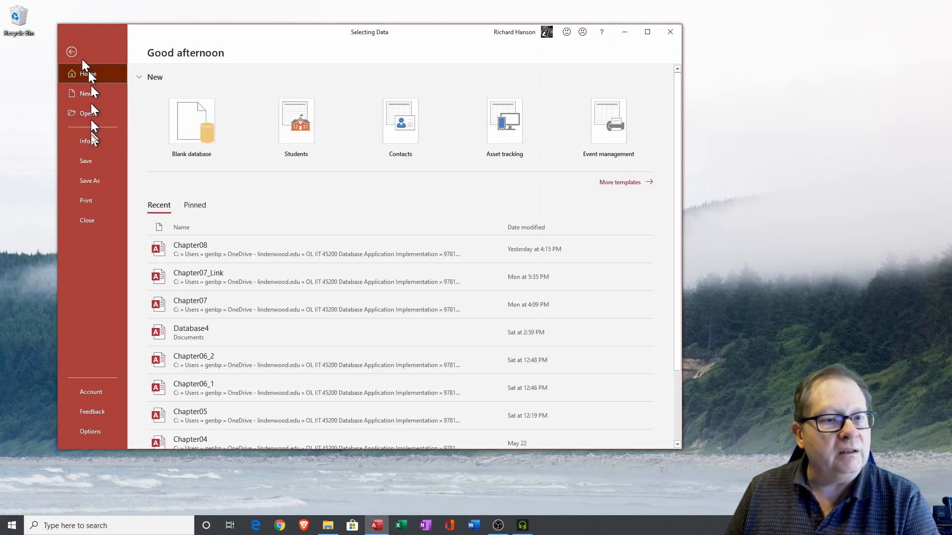
left_click(86, 201)
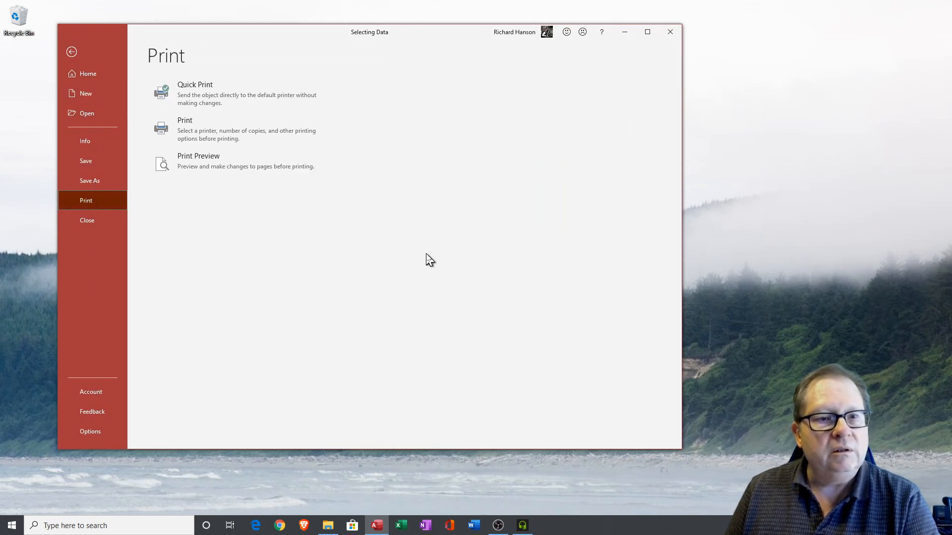
left_click(215, 171)
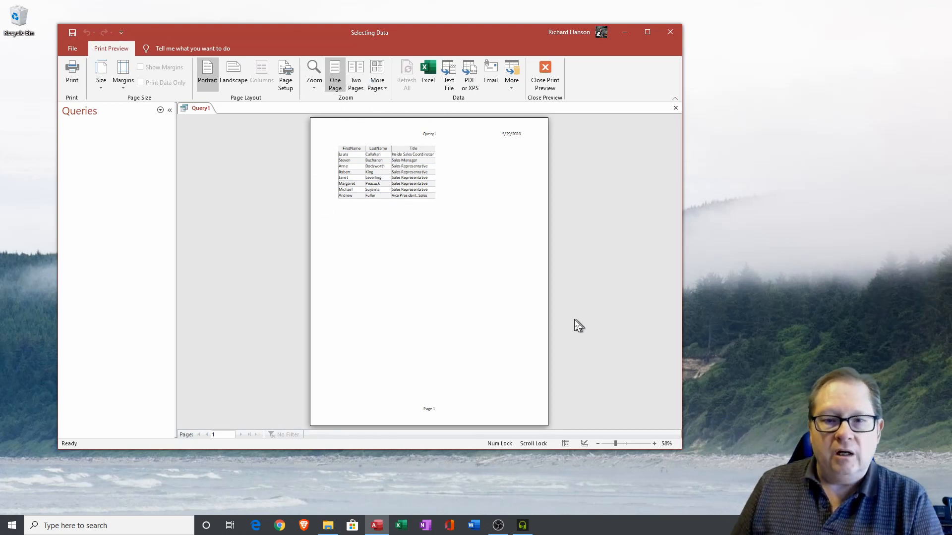
left_click(545, 76)
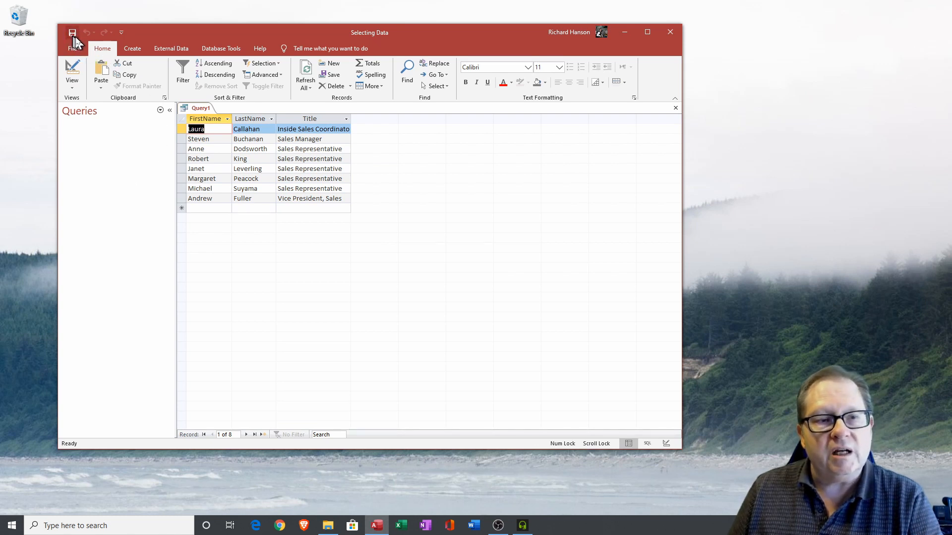
- Save the query as qryTest and close it
left_click(73, 50)
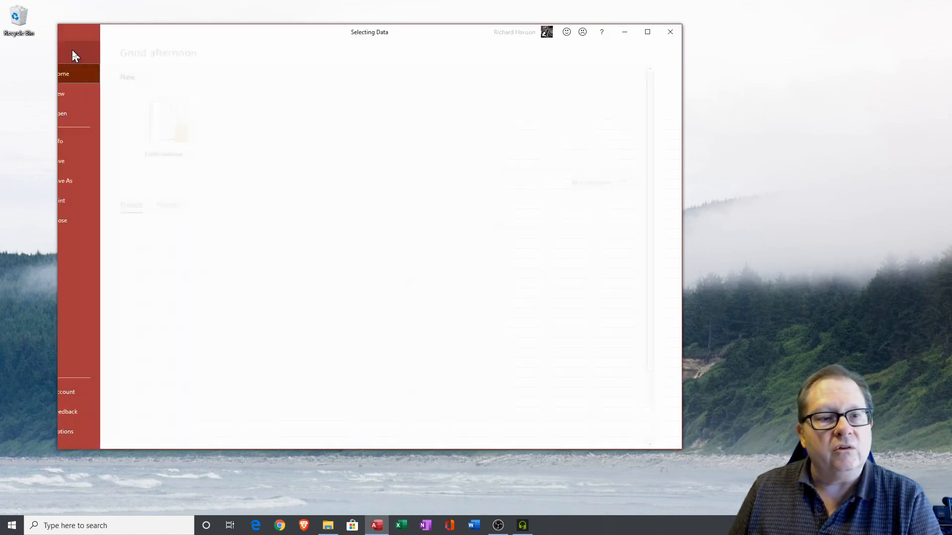
left_click(85, 165)
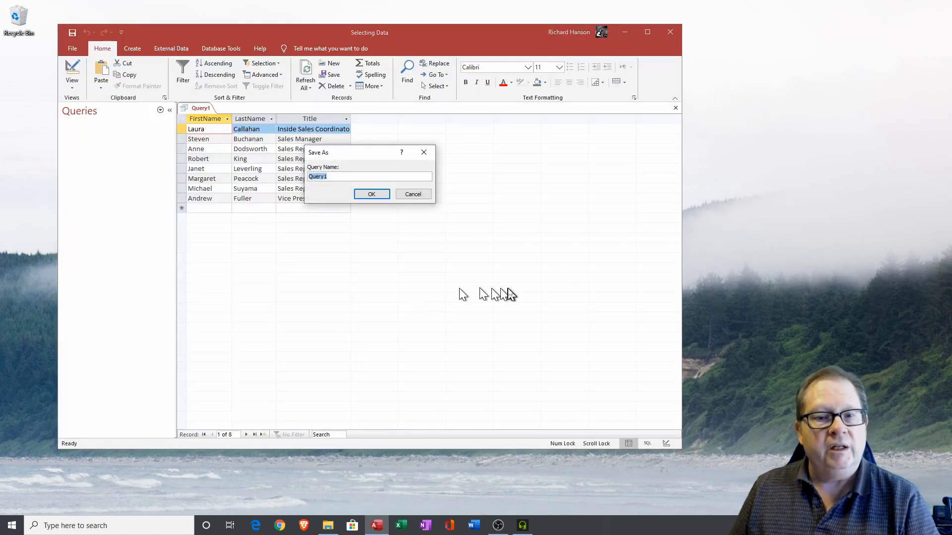
type("qryTest")
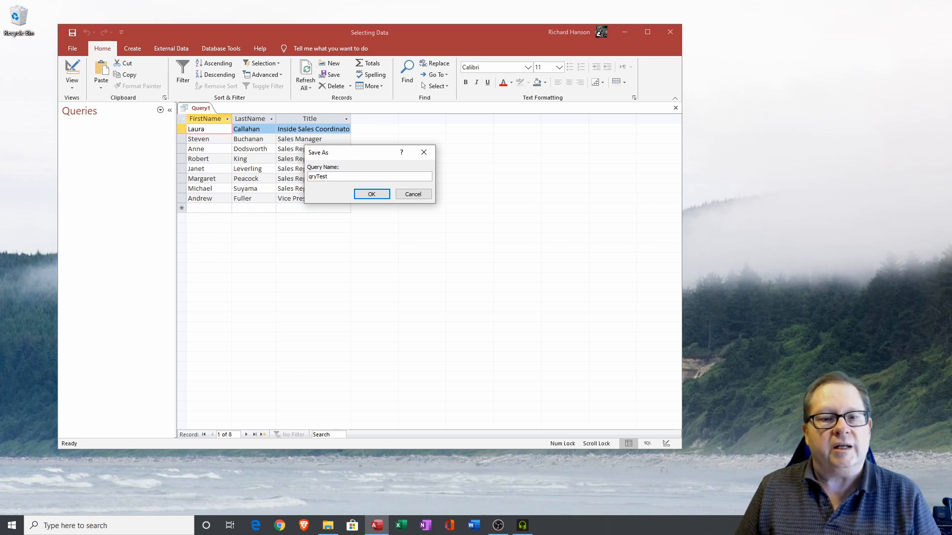
left_click(374, 195)
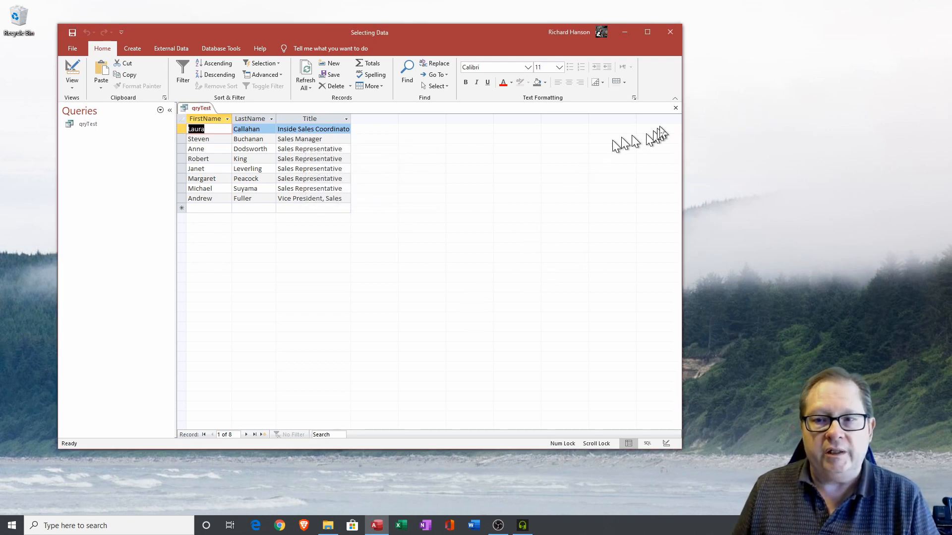
left_click(675, 107)
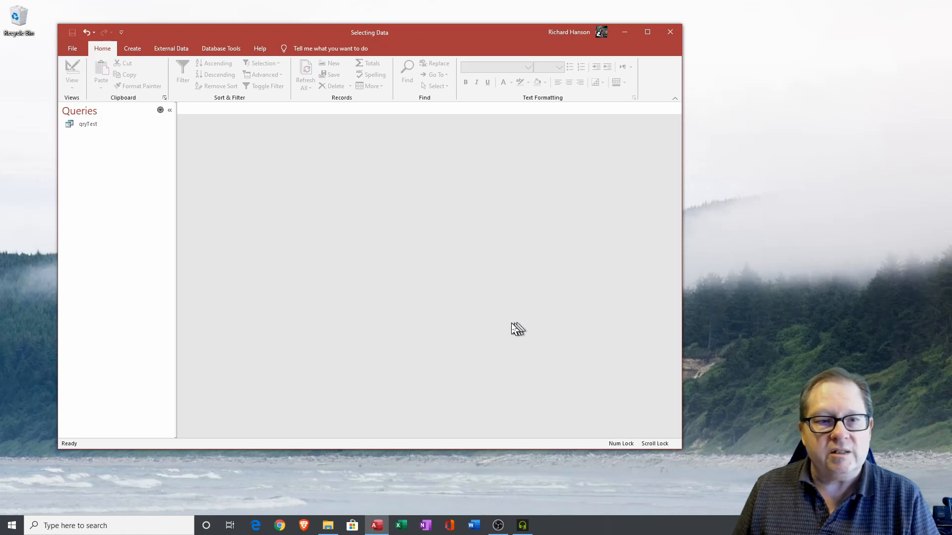
- Reopen qryTest in Design View and remove the Title column's criterion
double_click(82, 124)
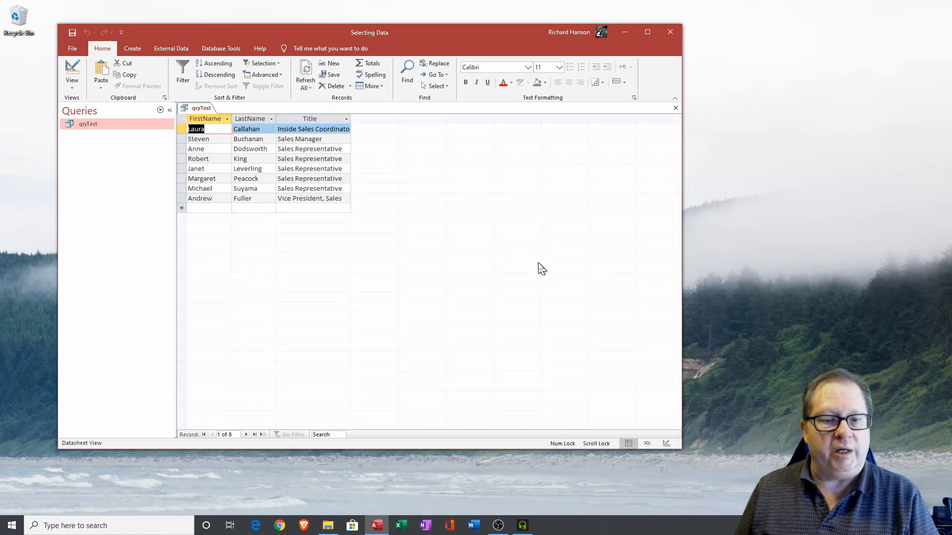
left_click(72, 70)
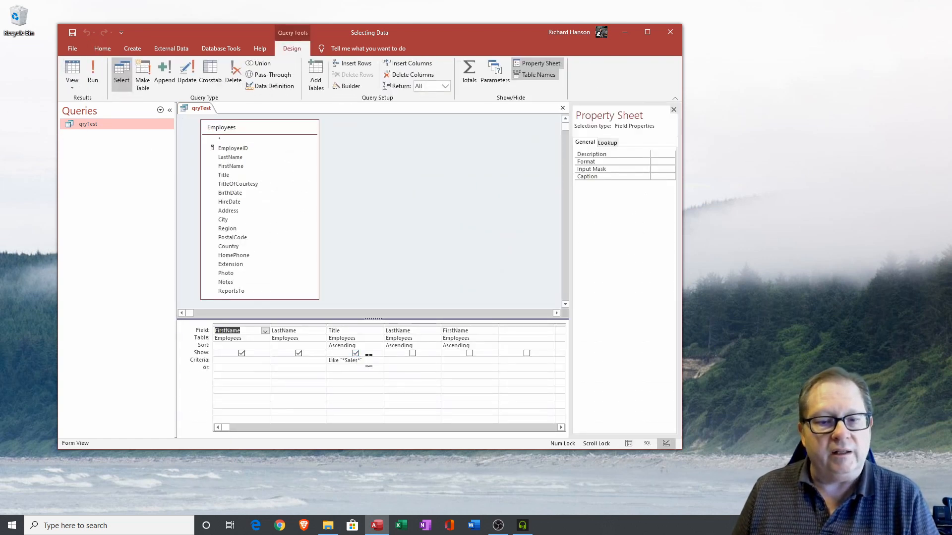
left_click_drag(365, 361, 299, 361)
key("Delete")
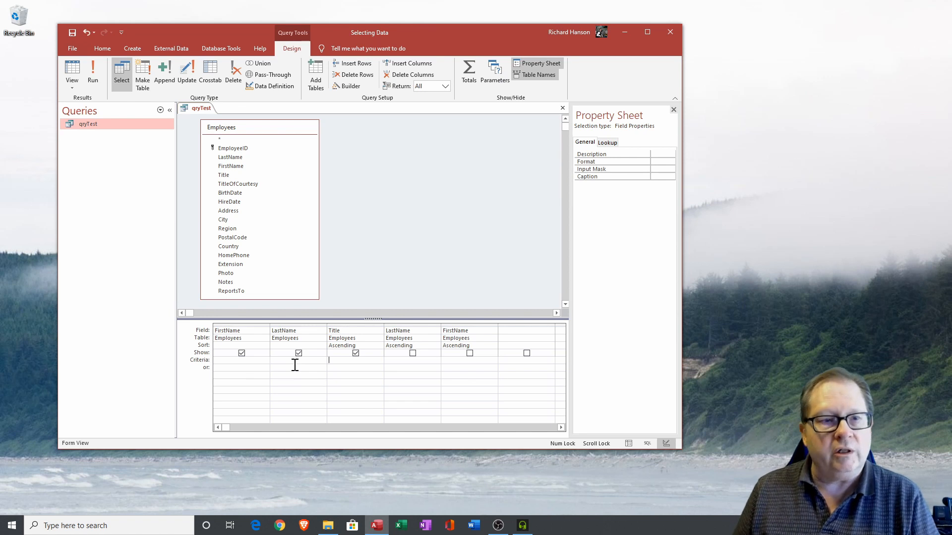
- Run qryTest, widen the Title column in the results to fit the longest title, and close the query
left_click(93, 74)
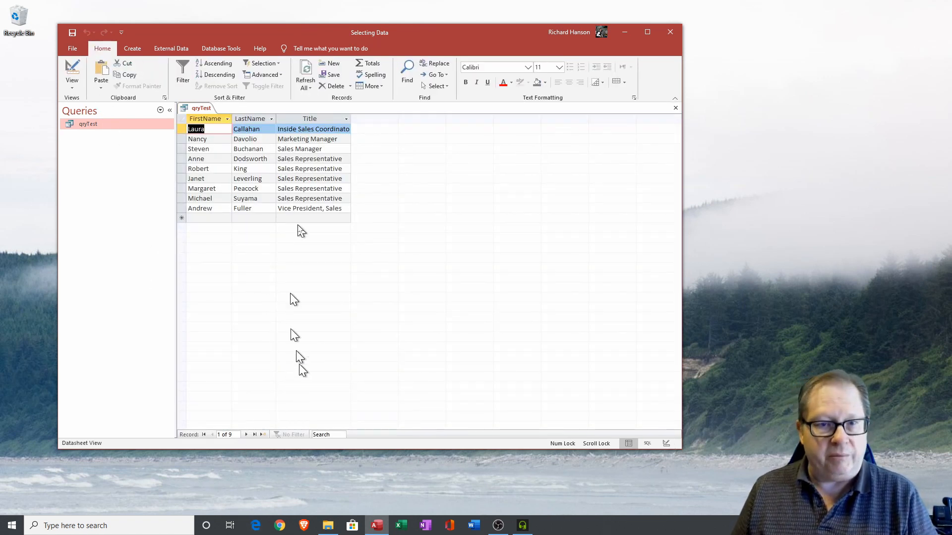
left_click_drag(350, 119, 373, 119)
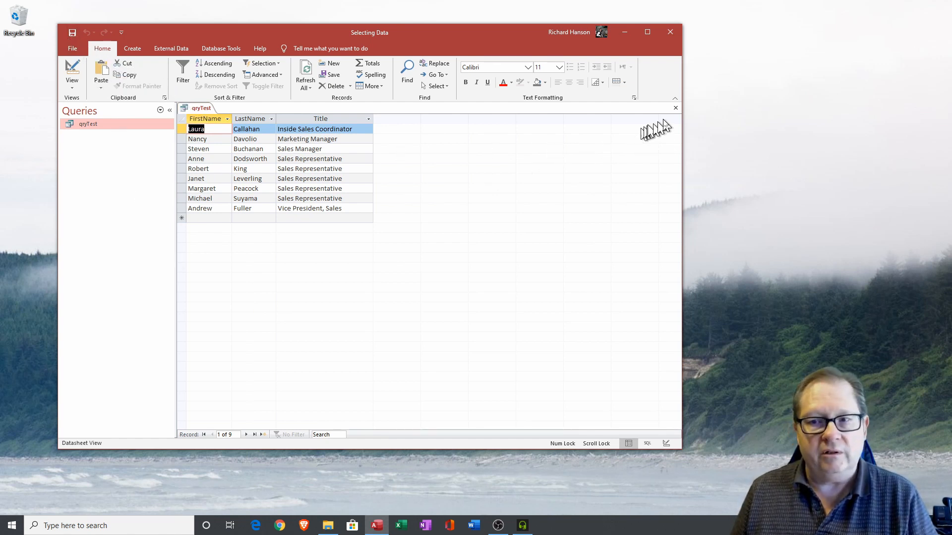
left_click(675, 108)
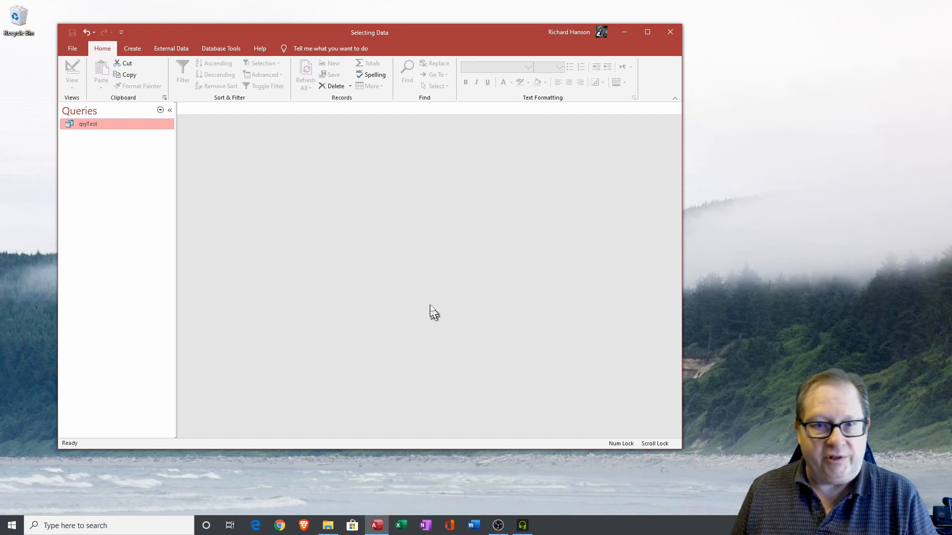